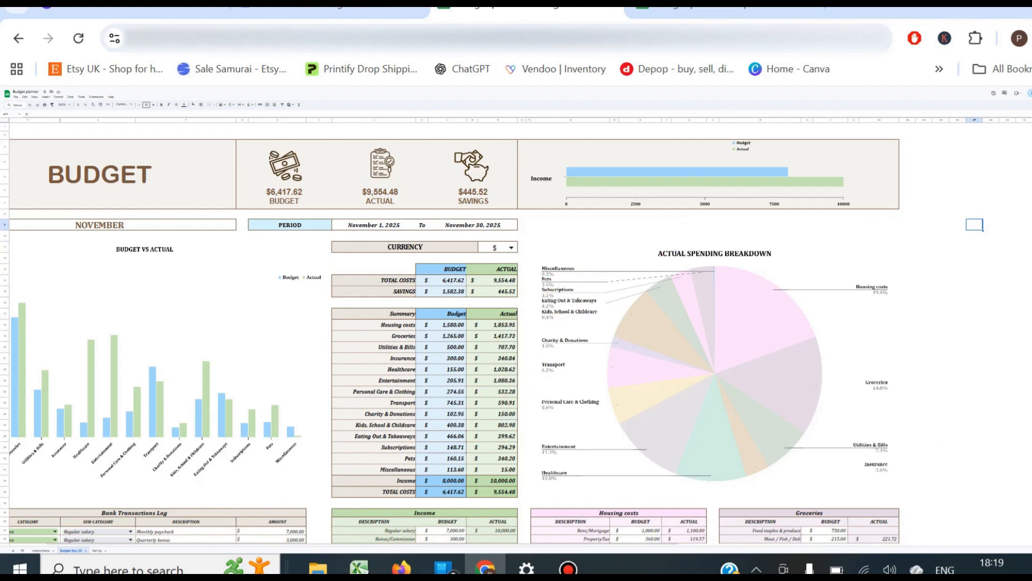
Step: Set the start date of the budget period to 11/01/2025
click(373, 225)
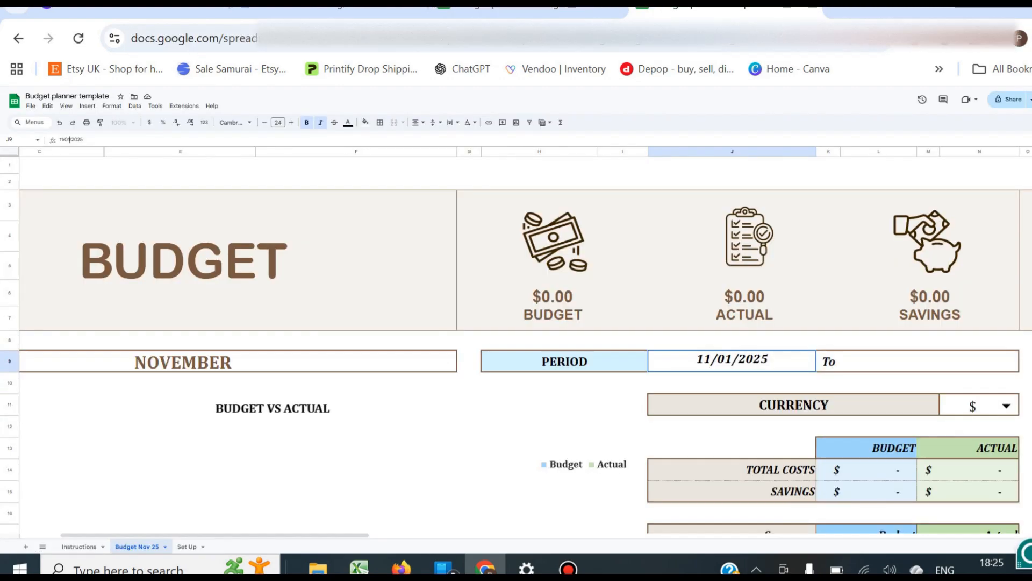
key(Up)
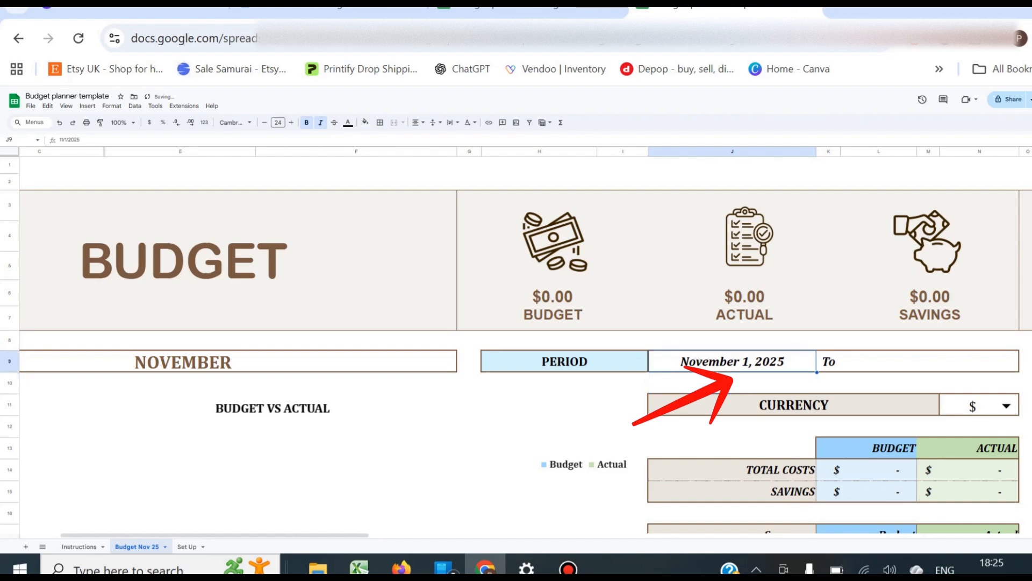
key(Right)
key(Right)
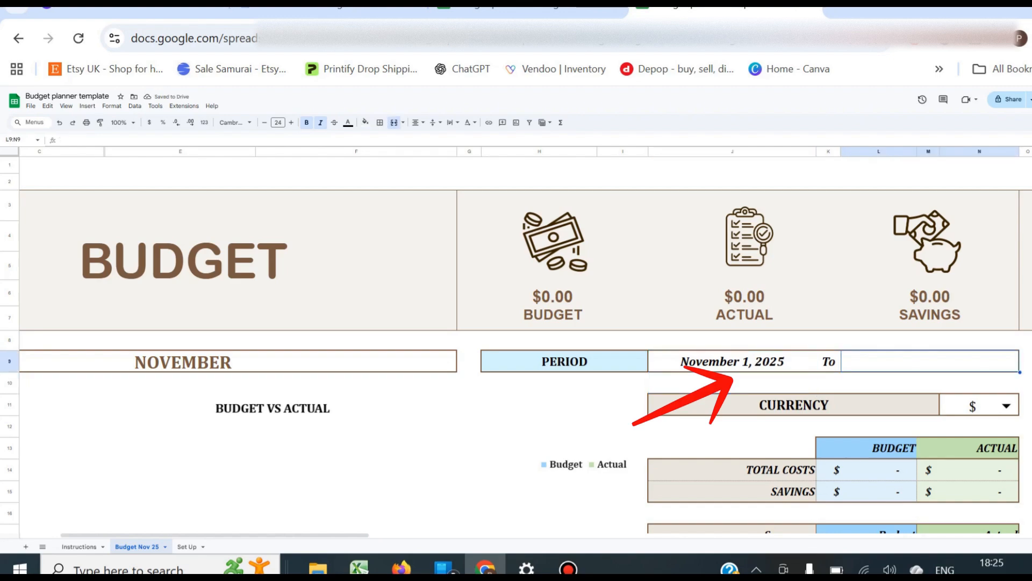
text(30/11/)
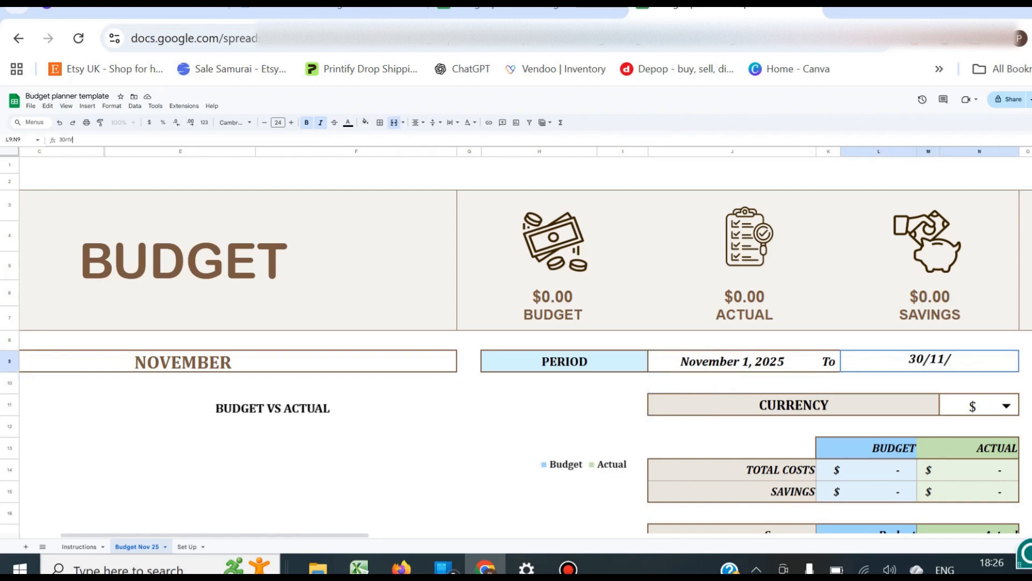
key(BackSpace)
key(BackSpace)
key(BackSpace)
key(BackSpace)
key(BackSpace)
key(BackSpace)
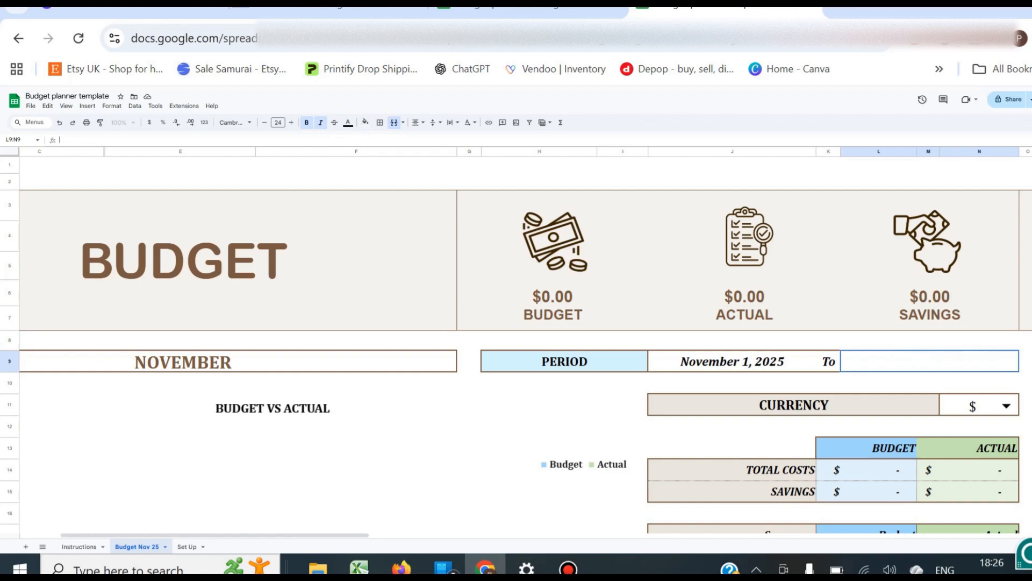
Step: Set the end date of the budget period to 11/30/25
text(11/30/25)
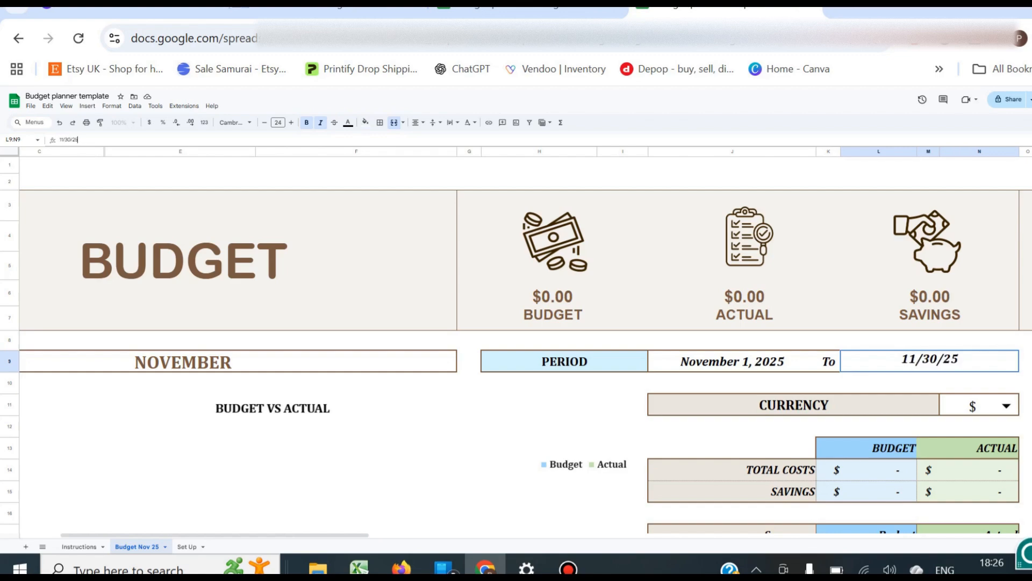
key(Return)
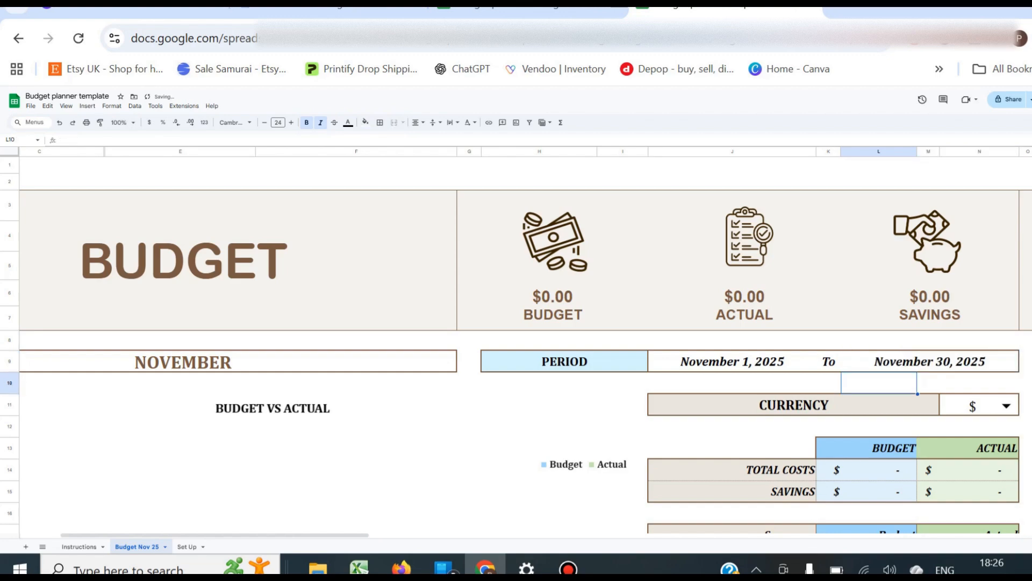
Step: View the available currency options for the budget sheet
scroll(979, 239, down, 3)
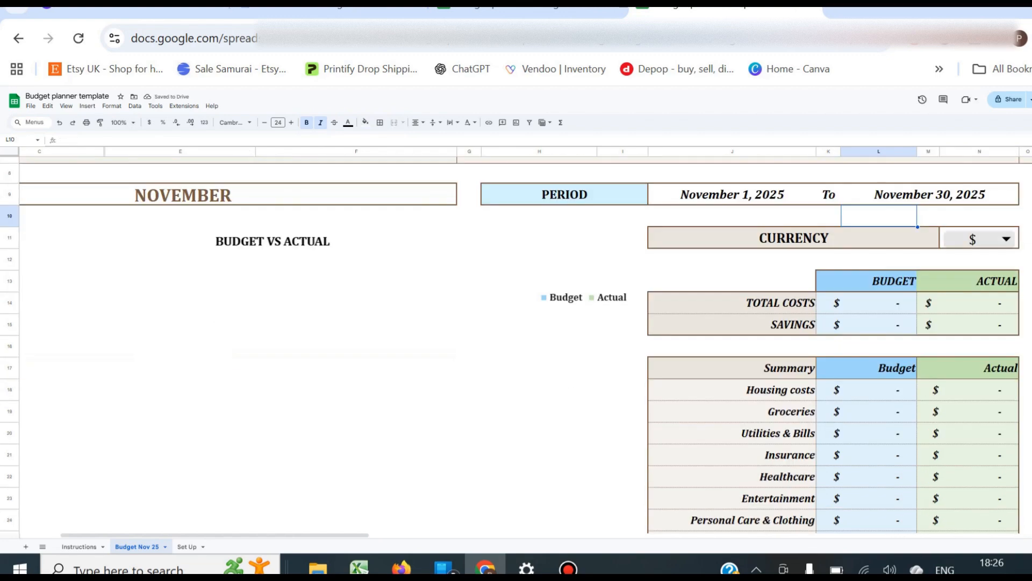
click(1007, 239)
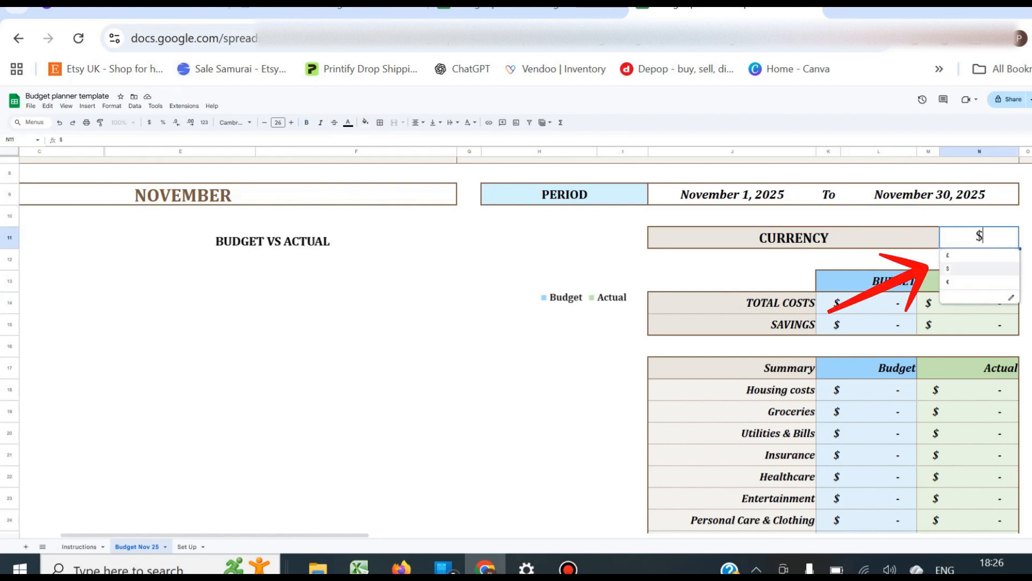
key(Down)
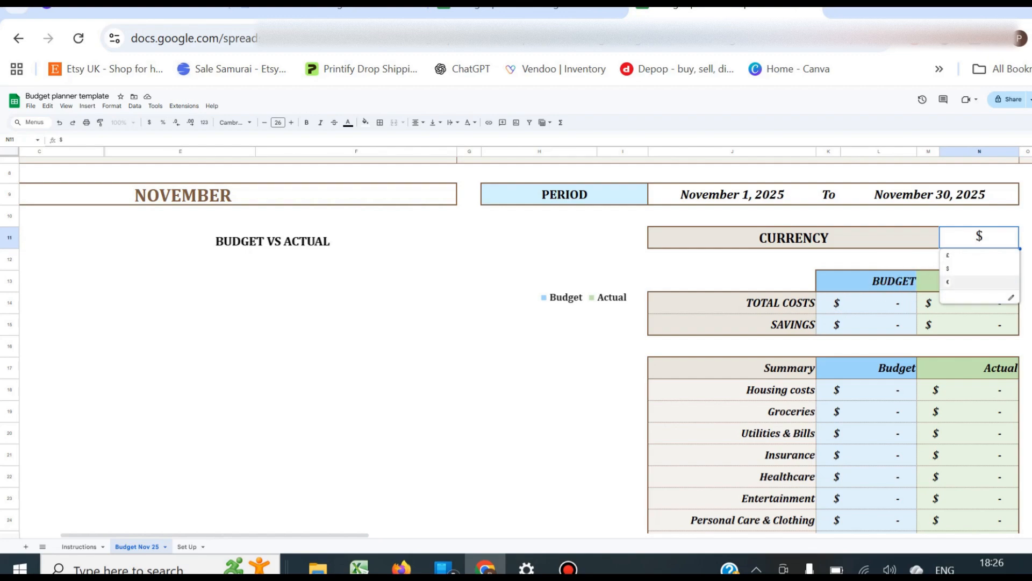
key(Return)
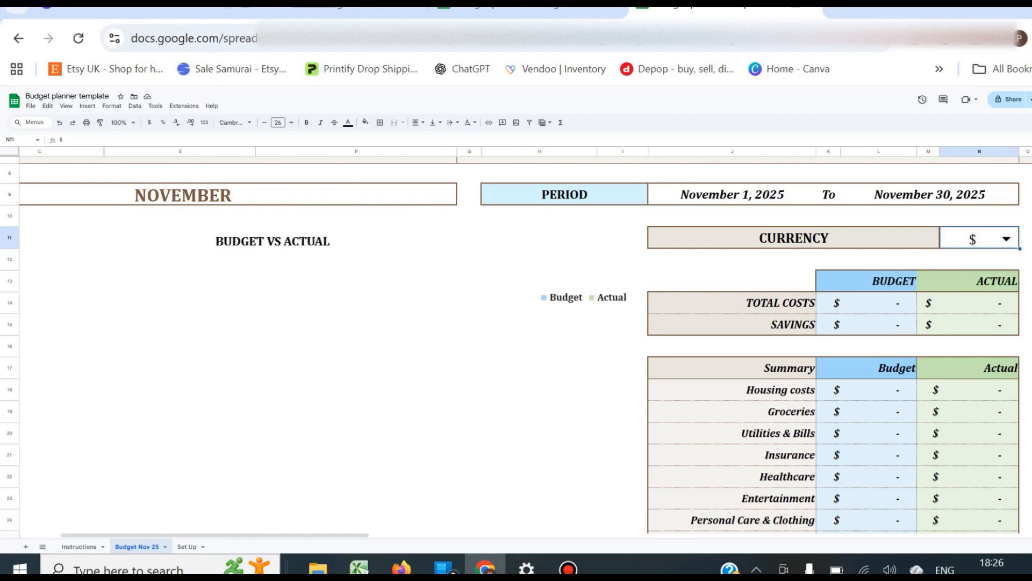
Step: In the Income table, enter budget amounts of 7000 for Regular salary and 1,000 for Bonus/Commission
scroll(516, 345, down, 5)
scroll(517, 344, up, 4)
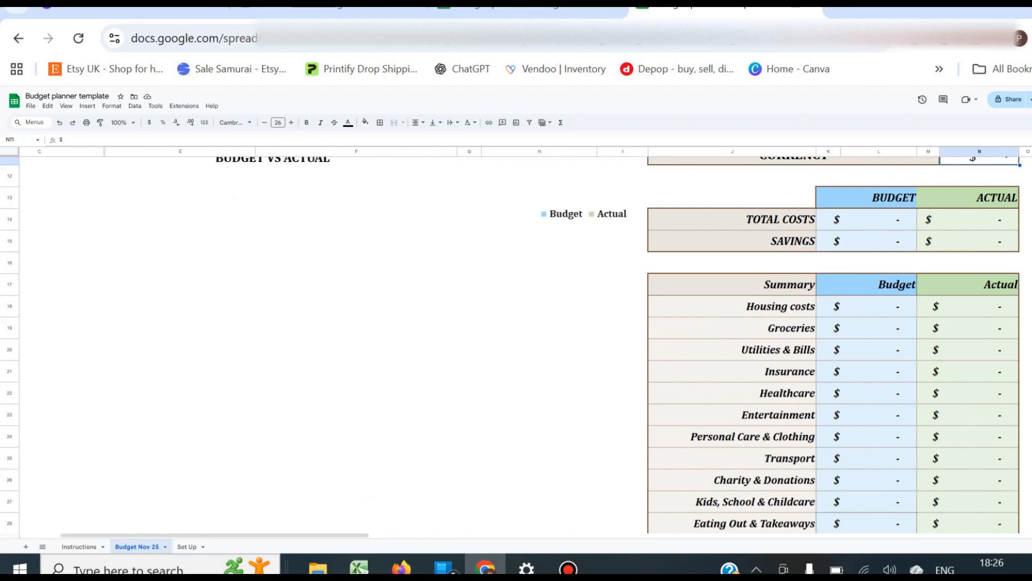
scroll(516, 344, down, 2)
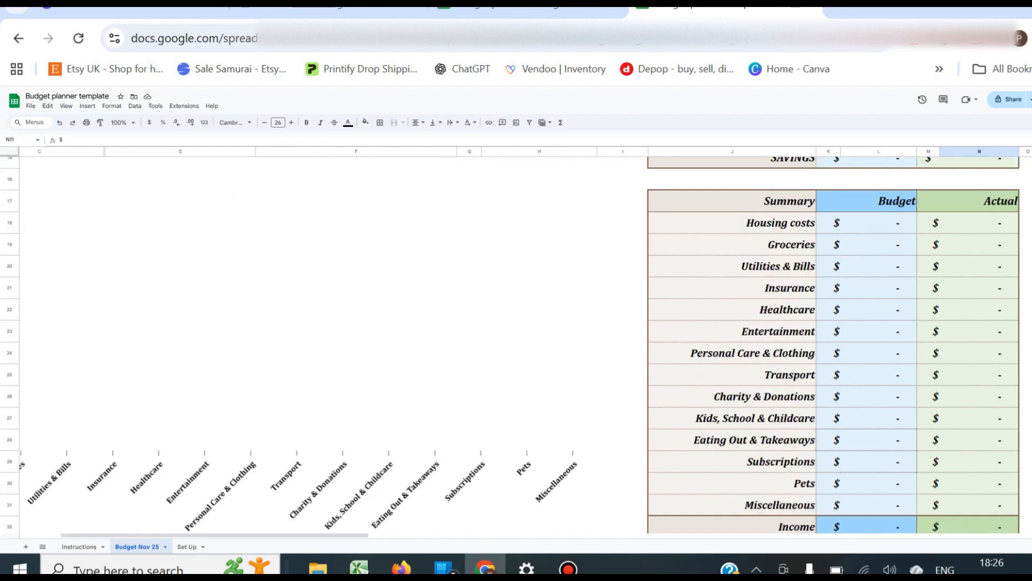
scroll(516, 344, down, 5)
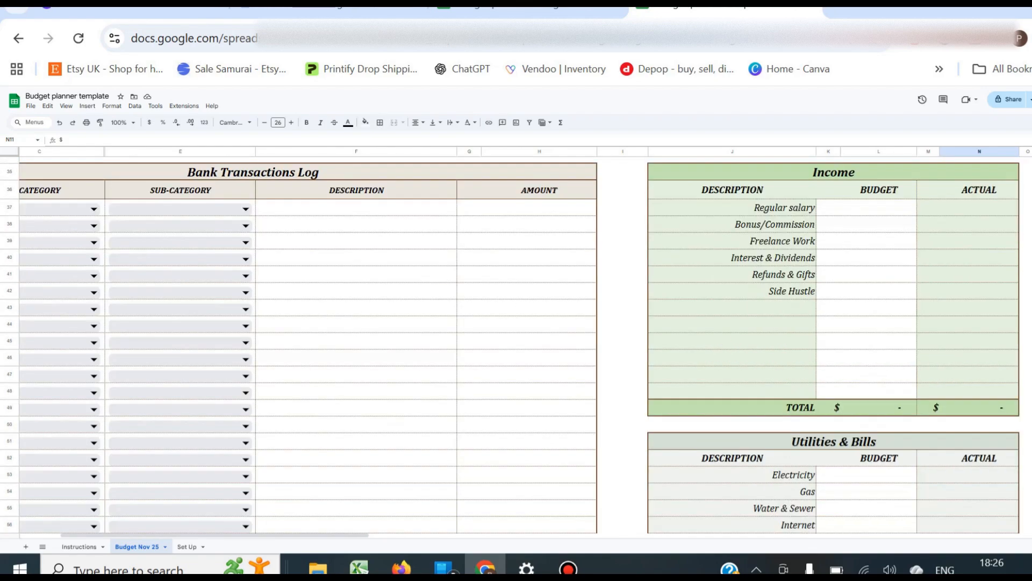
click(878, 241)
click(878, 207)
click(878, 241)
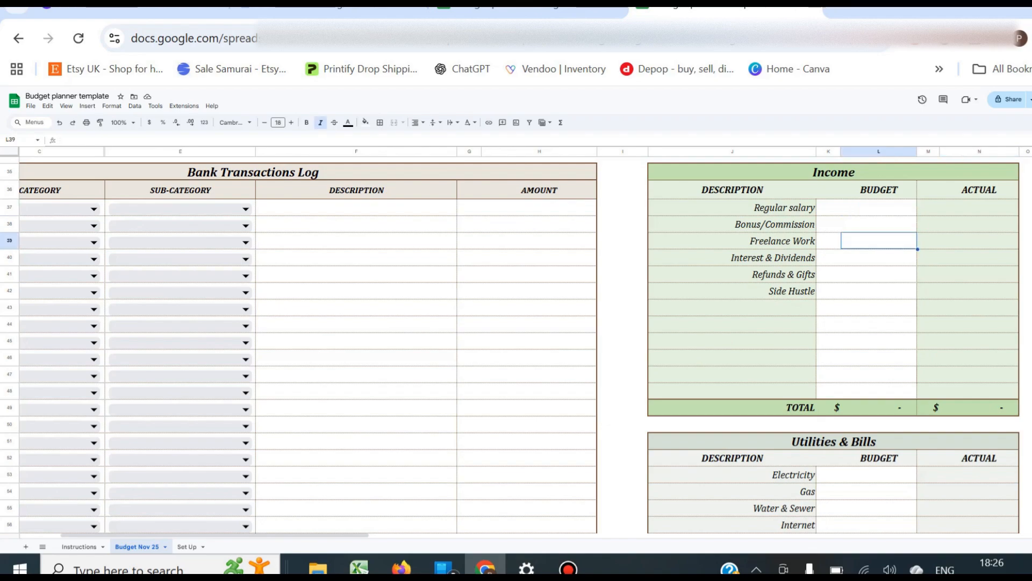
click(879, 291)
click(878, 324)
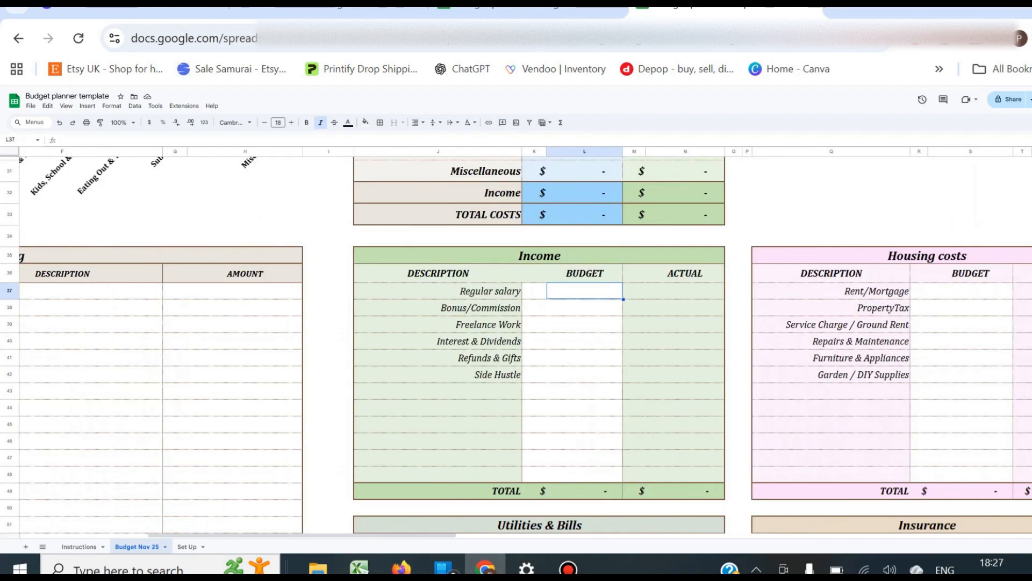
text(7000)
key(Return)
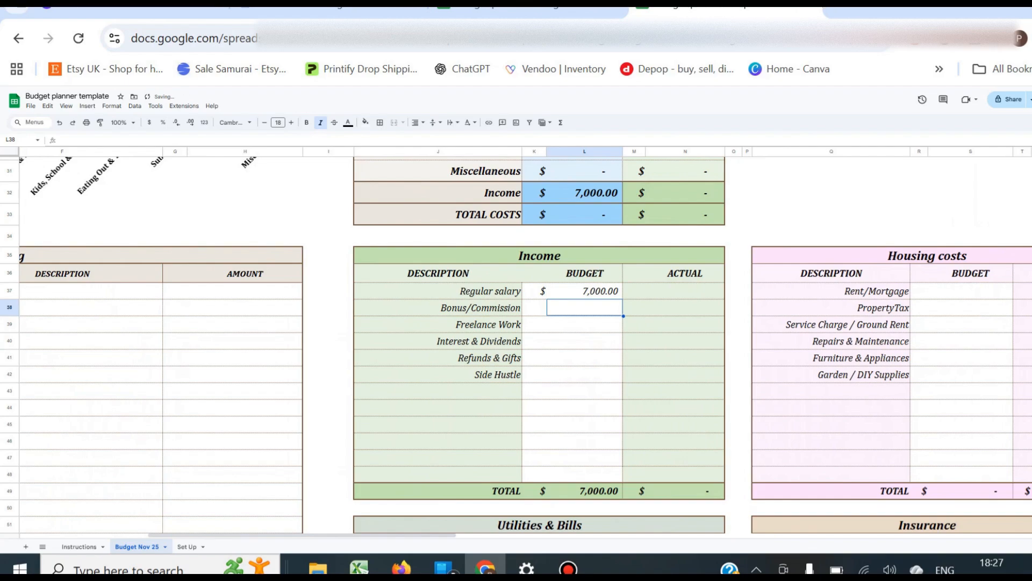
text(1,000)
key(Return)
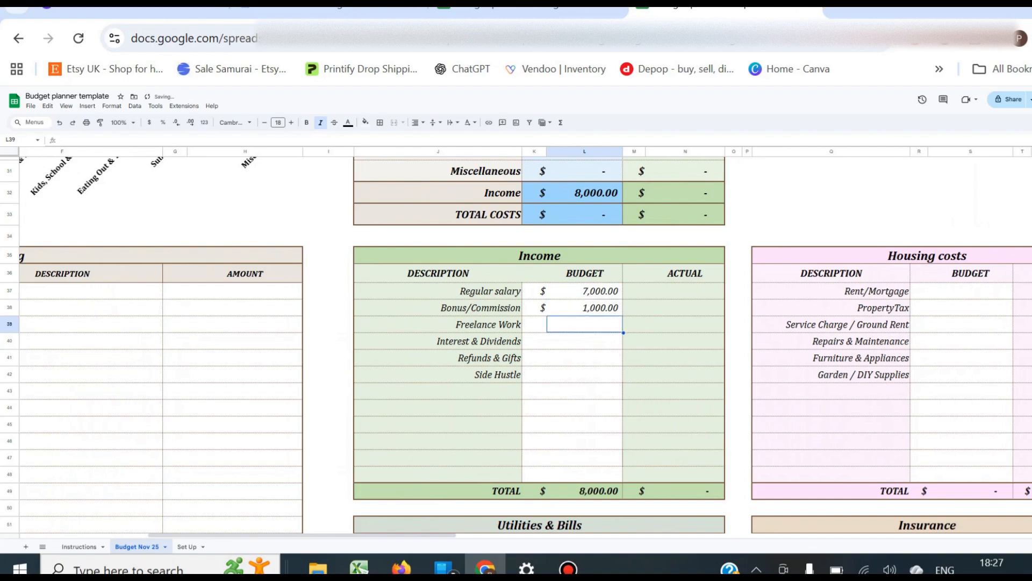
Step: Enter income budgets of 500 for Freelance Work, 100 for Interest & Dividends, 50 for Refunds & Gifts and 300 for Side Hustle
text(500)
key(Escape)
text(500)
key(Return)
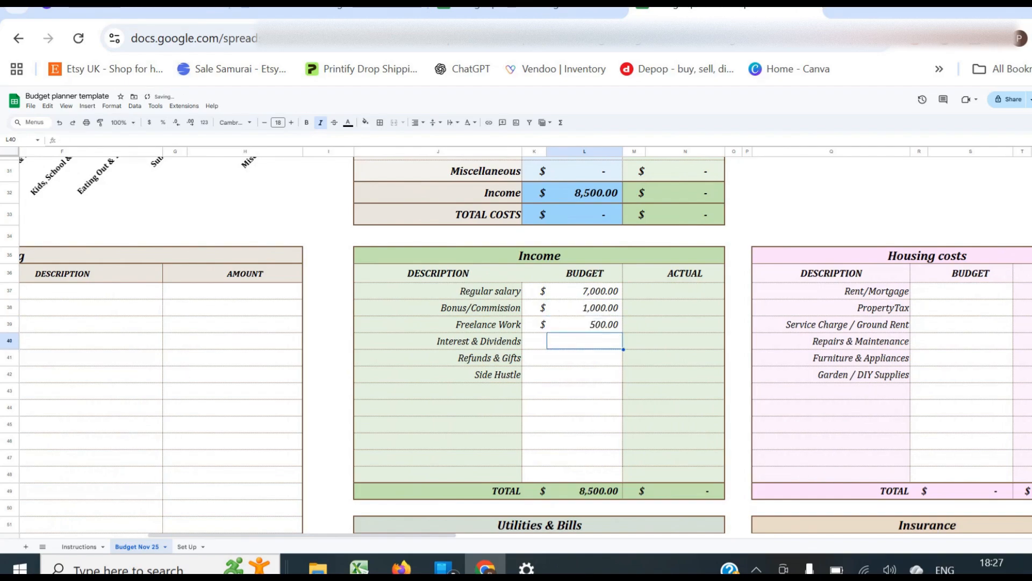
text(100)
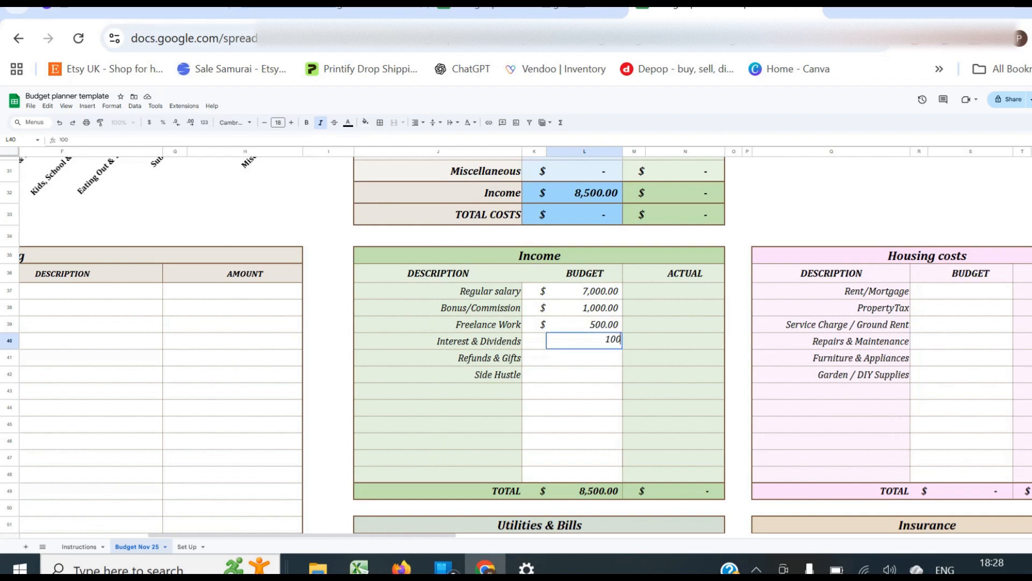
key(Return)
text(50)
key(Return)
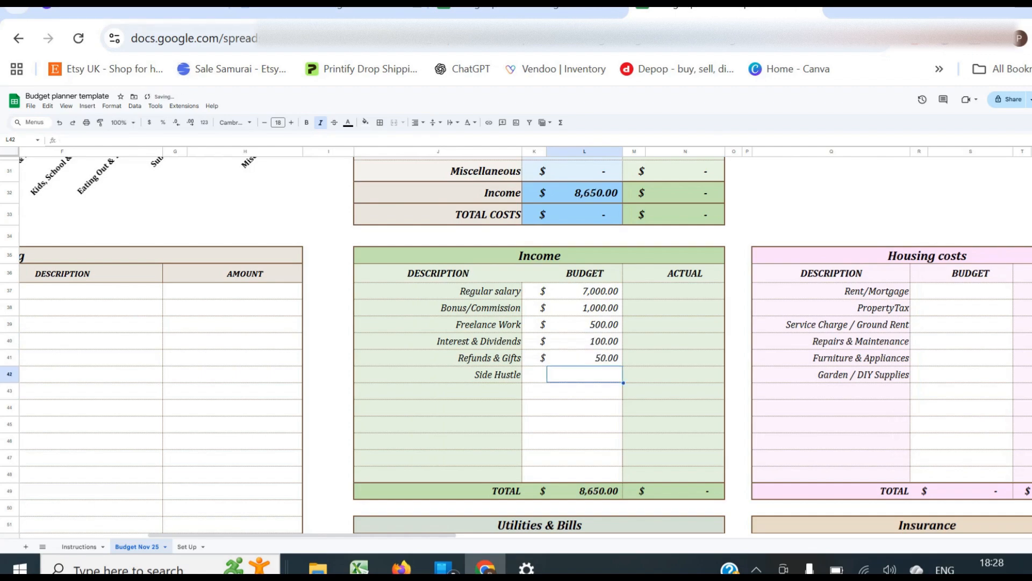
text(300)
key(Return)
Step: In the Housing costs table, enter budget amounts of 2000 for Rent/Mortgage and 300 for PropertyTax
key(Right)
key(Right)
key(Right)
key(Right)
key(Right)
key(Right)
key(Right)
key(Right)
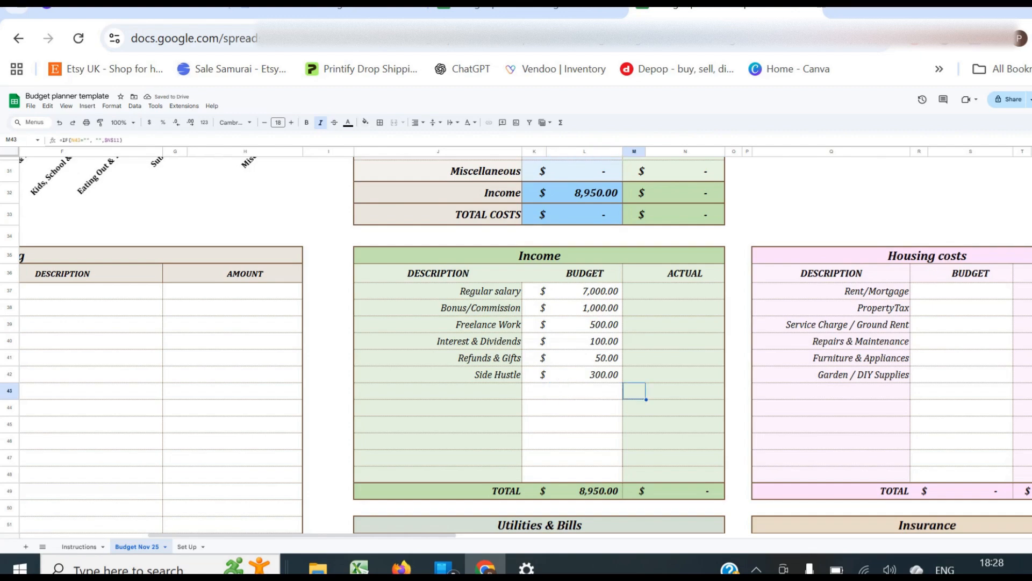
key(Left)
key(Up)
key(Up)
key(Up)
key(Up)
key(Up)
key(Up)
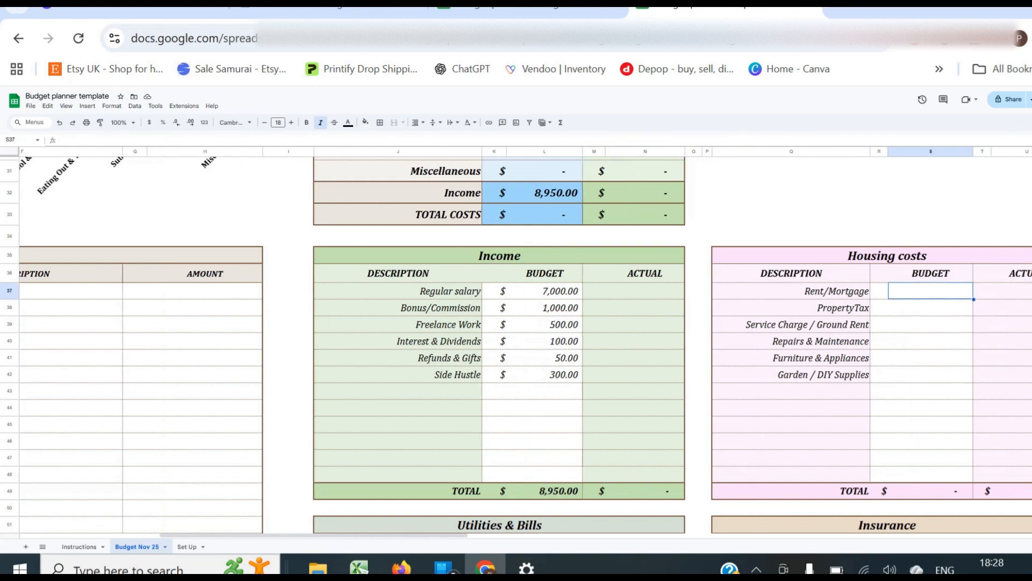
text(2000)
key(Return)
text(300)
key(Return)
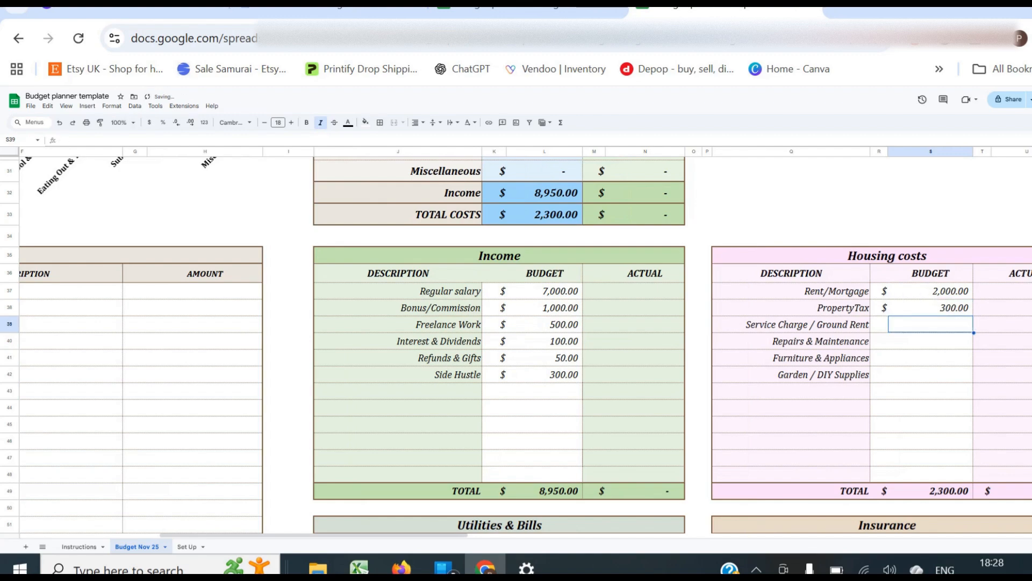
Step: Enter housing budgets of 100 for Service Charge / Ground Rent, 300 for Repairs & Maintenance, 250 for Furniture & Appliances and 100 for Garden / DIY Supplies
text(100)
key(Return)
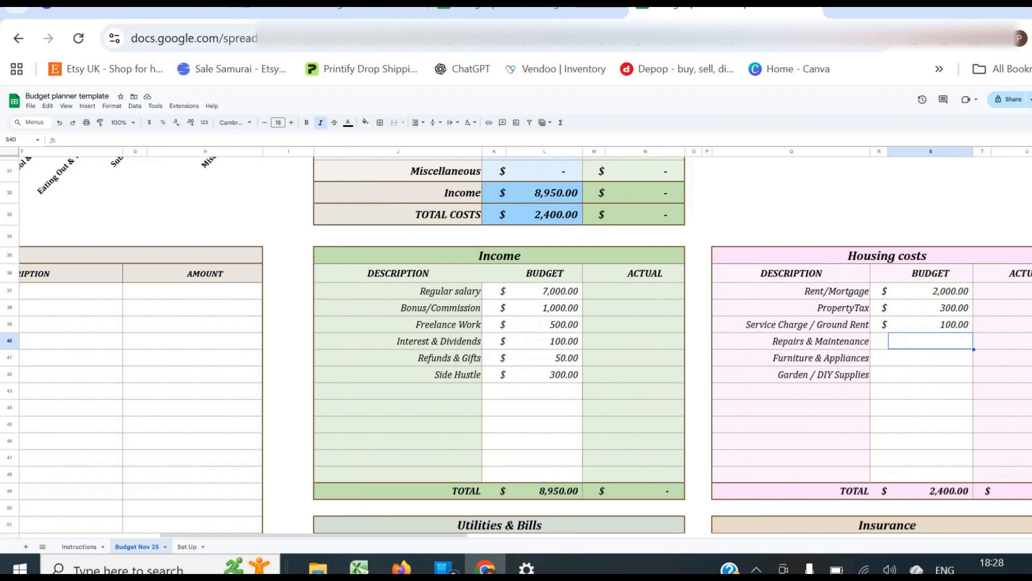
text(300)
key(Return)
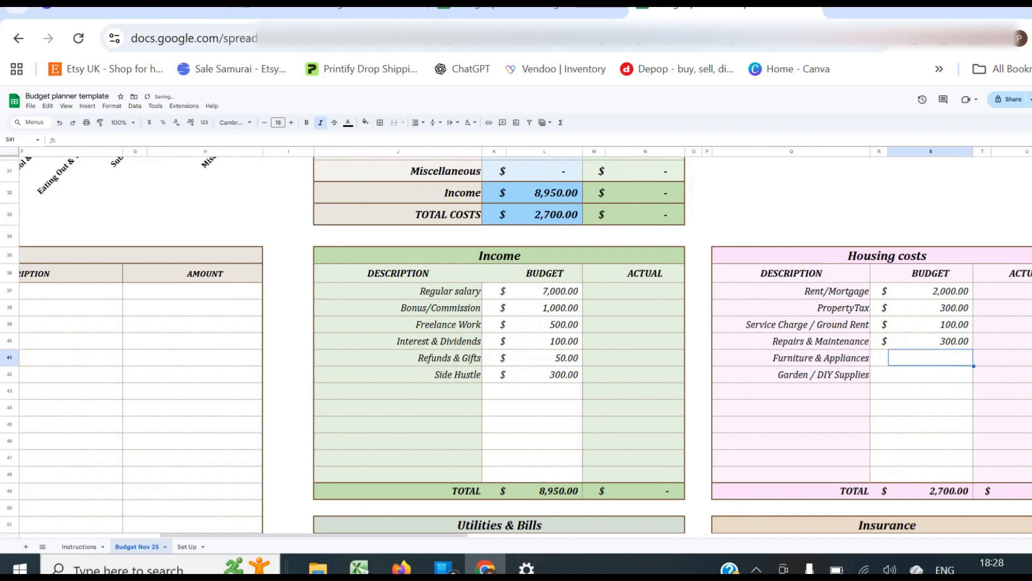
text(250)
key(Return)
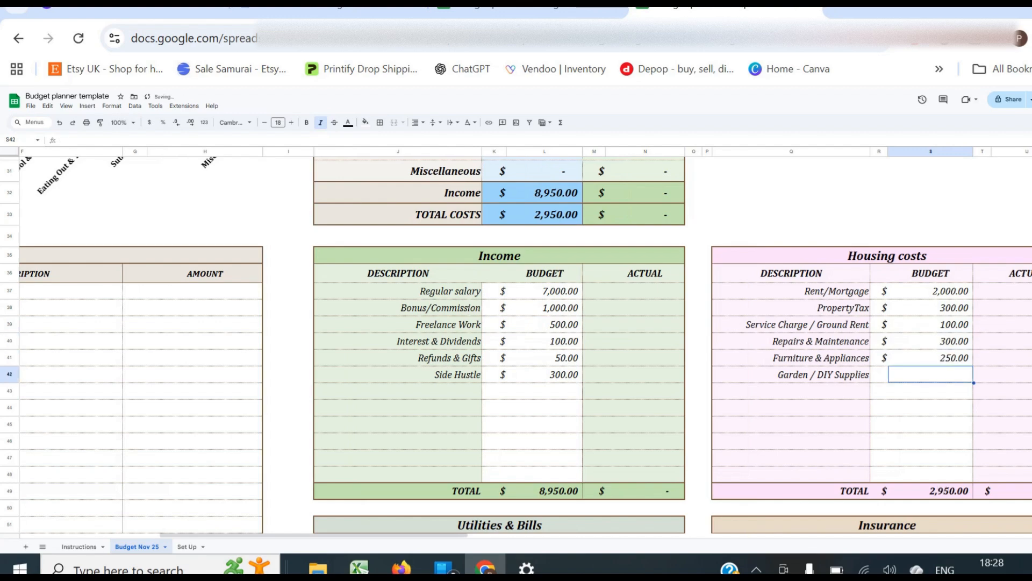
text(100)
key(Return)
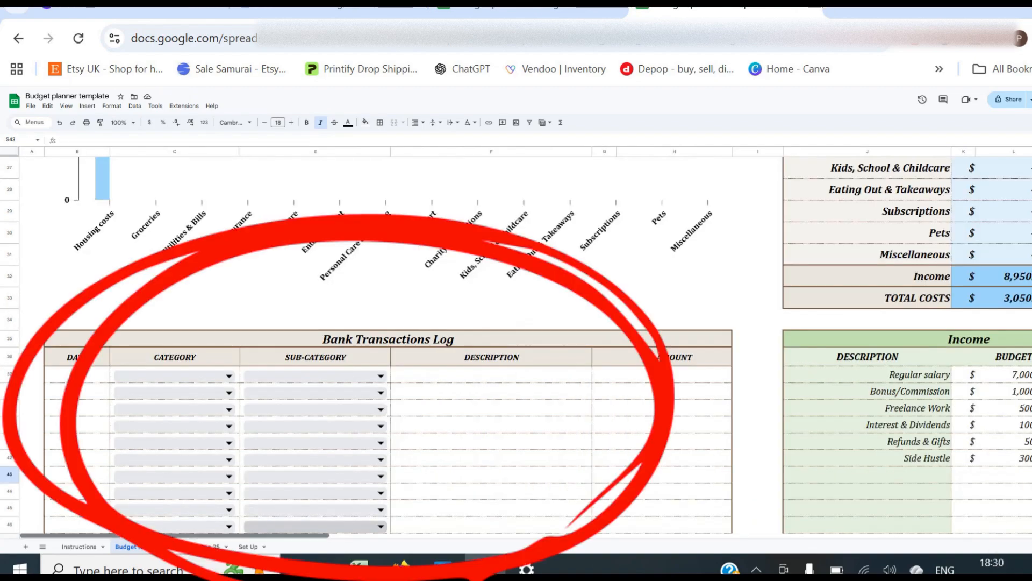
Step: Start the first Bank Transactions Log entry with the date 1/11/2025 and the category Income
scroll(516, 344, right, 5)
drag(279, 535, 174, 535)
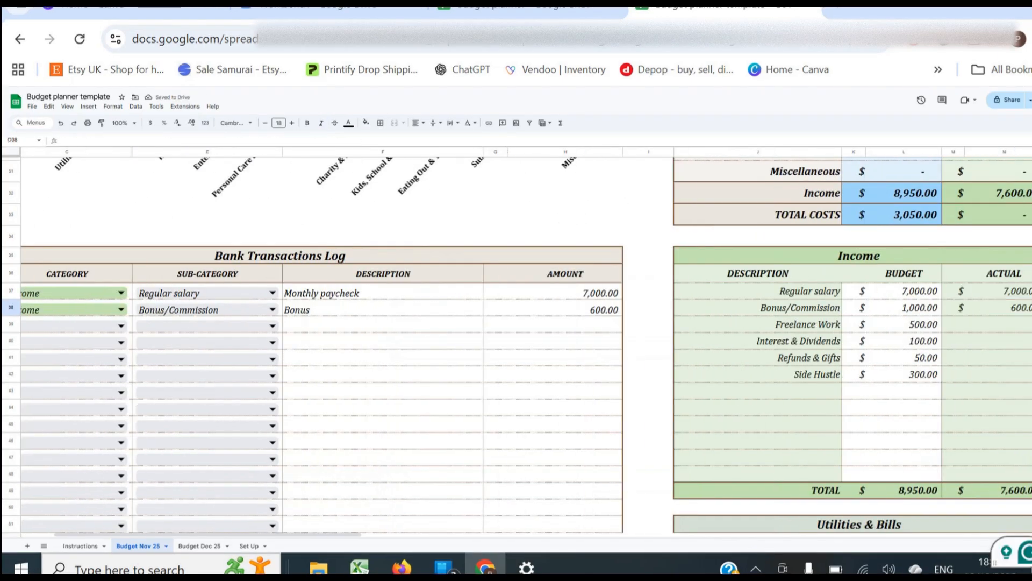
scroll(516, 344, right, 3)
click(836, 308)
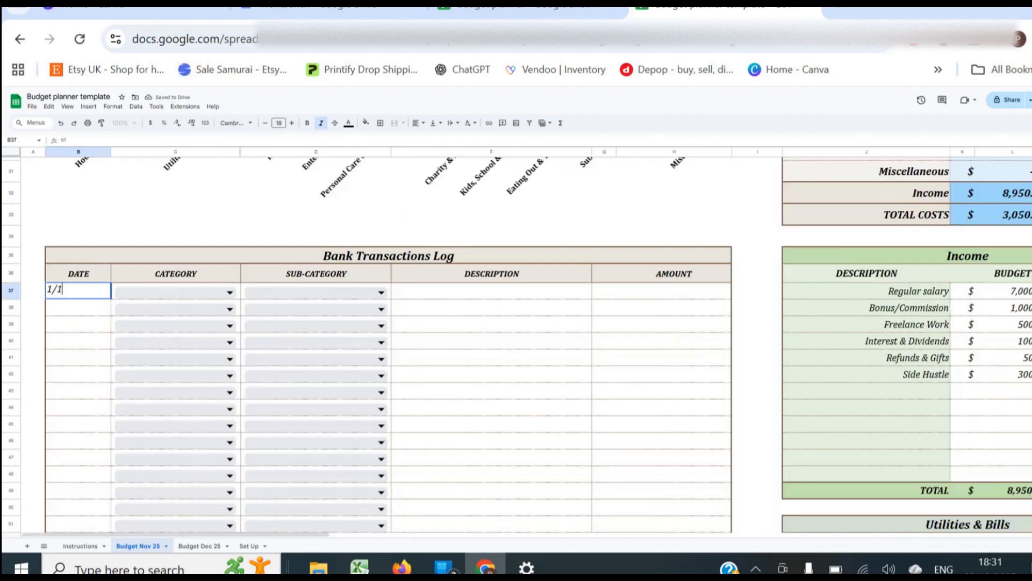
key(Tab)
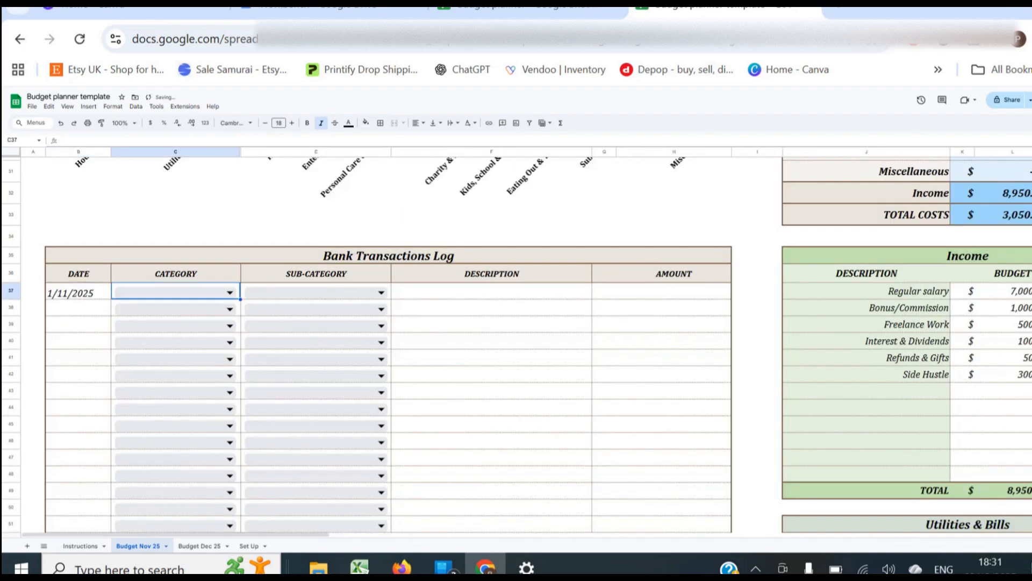
click(230, 293)
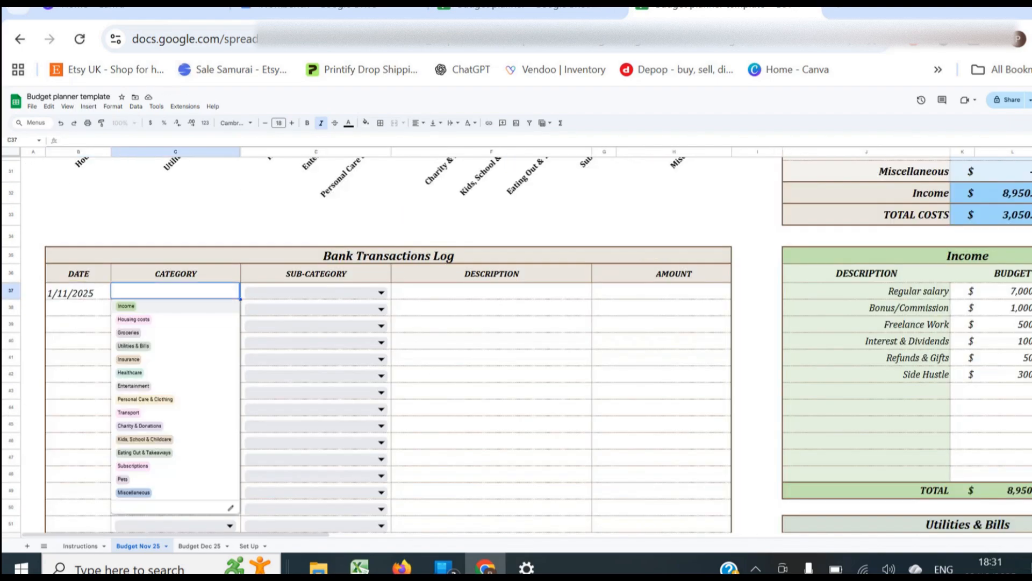
click(129, 308)
Step: Set the first transaction's sub-category to Regular salary and its description to "Monthly paycheck"
click(382, 292)
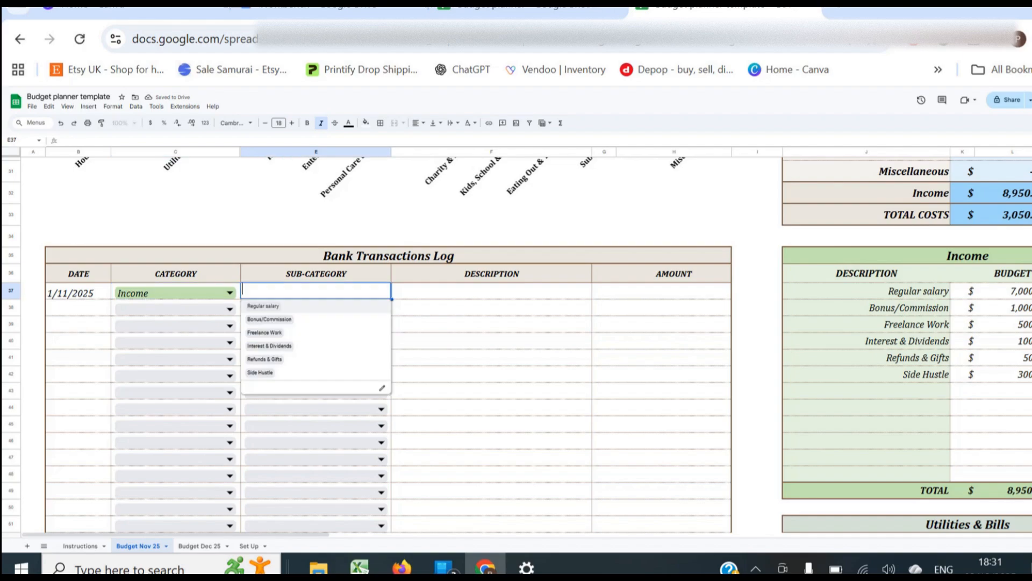
click(265, 306)
click(492, 292)
text(Monthly paycheck)
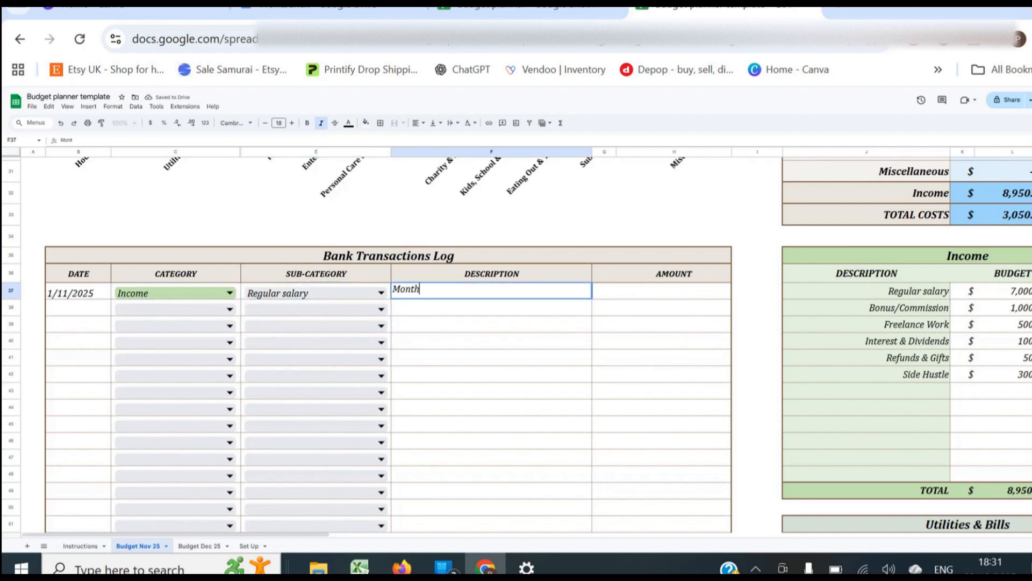
key(Tab)
key(Tab)
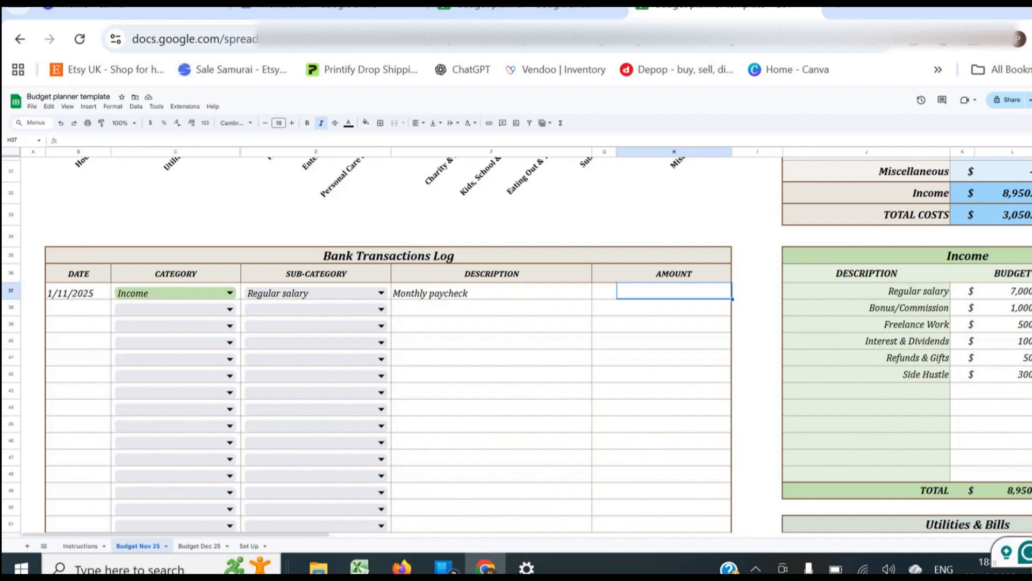
Step: Set the amount of the Monthly paycheck transaction to 7000
text(7000)
key(Return)
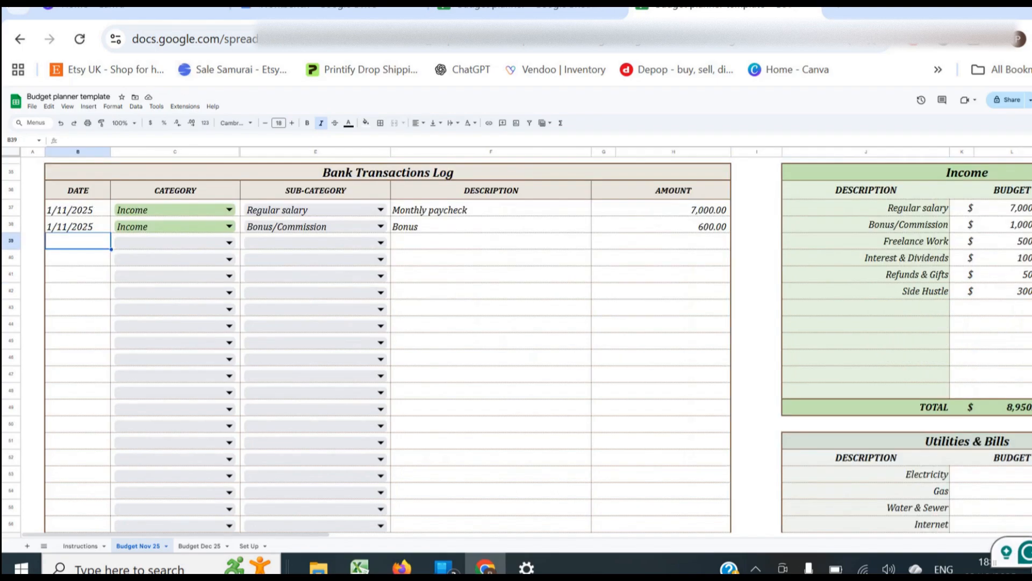
Step: Add a third transaction dated 2/11/2025 with the category Housing costs and the sub-category Rent/Mortgage
text(2/11/2025)
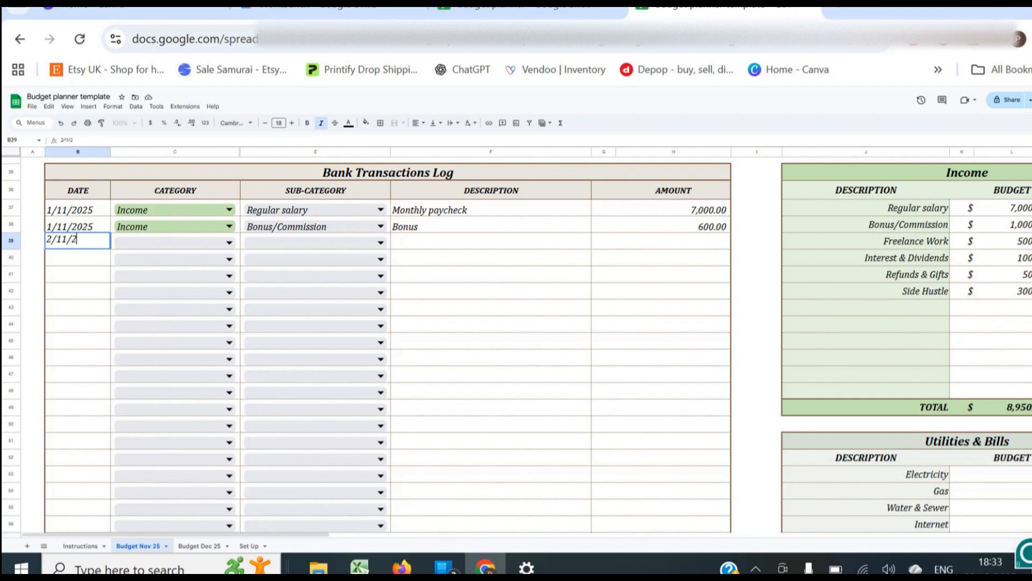
key(Tab)
click(230, 243)
click(133, 269)
click(380, 242)
click(269, 256)
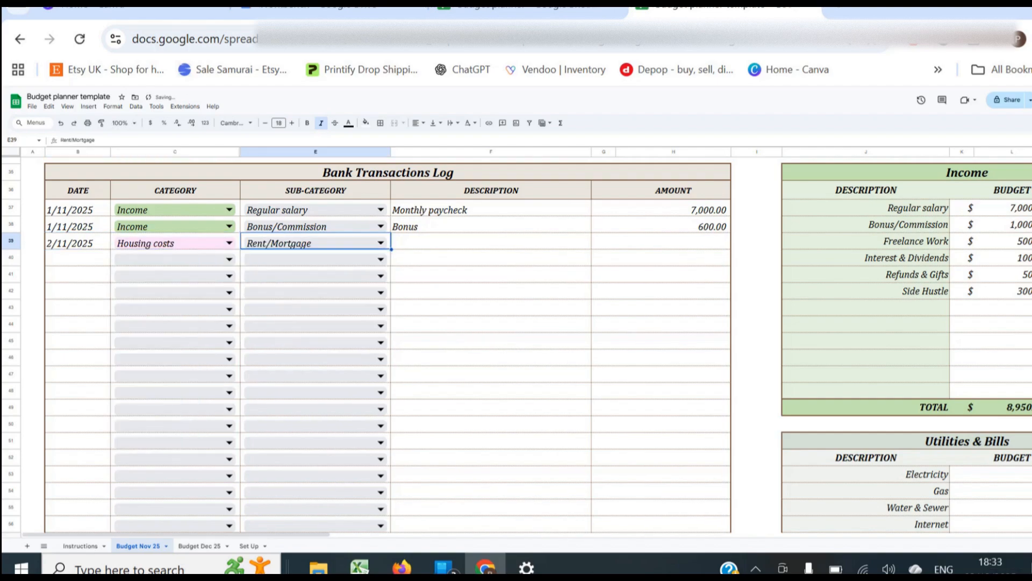
Step: Describe the Rent/Mortgage transaction as "November rent" and set its amount to 2000
click(491, 242)
text(November rent)
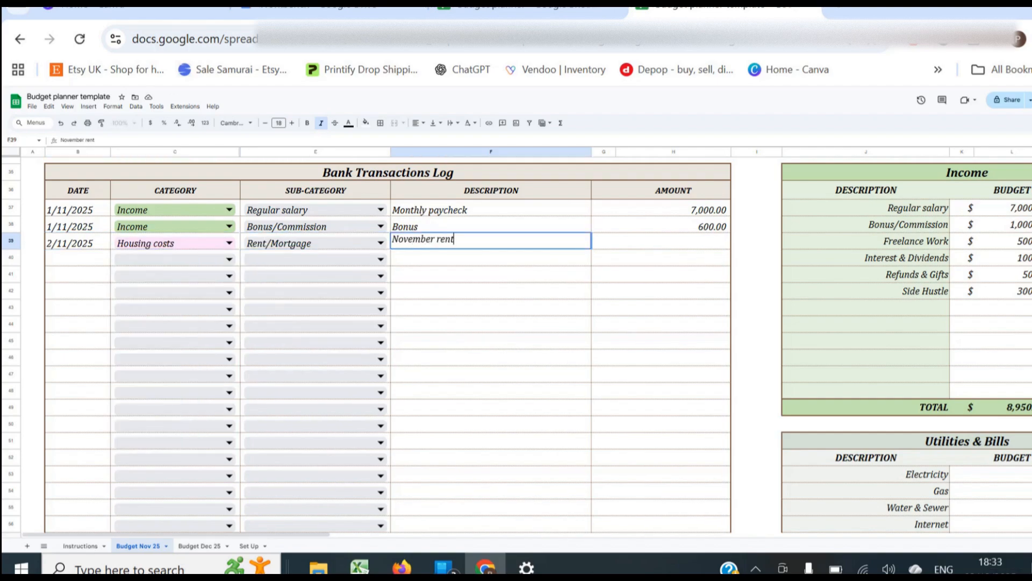
key(Tab)
key(Tab)
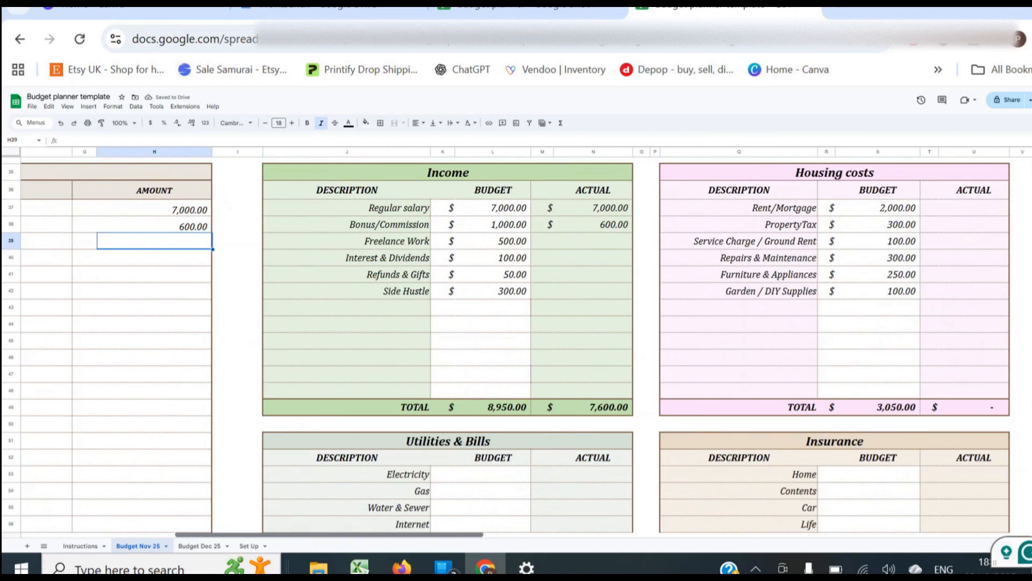
text(2000)
key(Return)
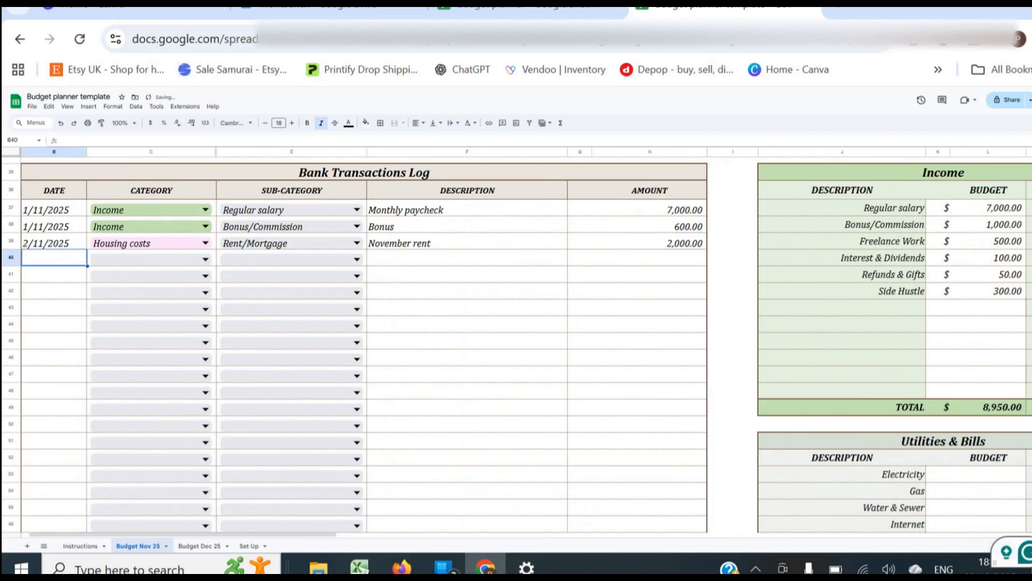
Step: Add a transaction dated 3/11/2025 with the category Housing costs and the sub-category Furniture & Appliances
text(3/11/2025)
key(Tab)
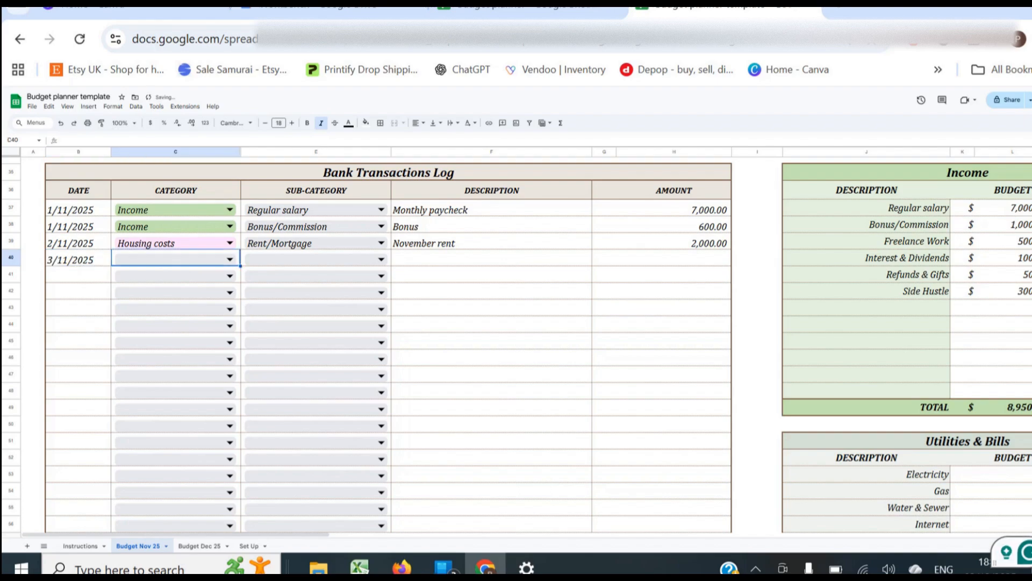
click(230, 260)
click(140, 285)
click(381, 260)
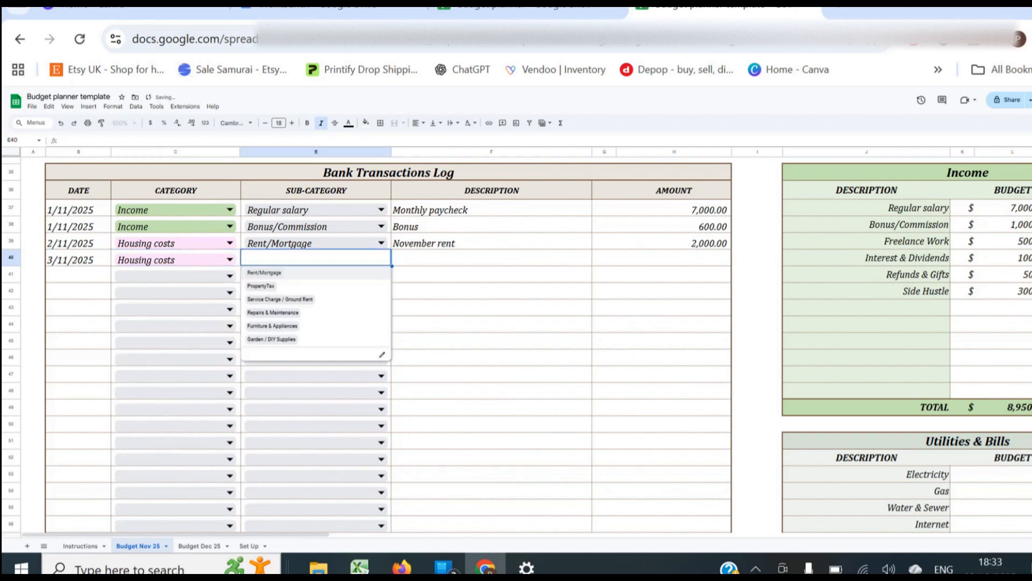
click(290, 326)
Step: Describe the Furniture & Appliances transaction as "Coffee table" and set its amount to 150
key(Tab)
text(Coffee table)
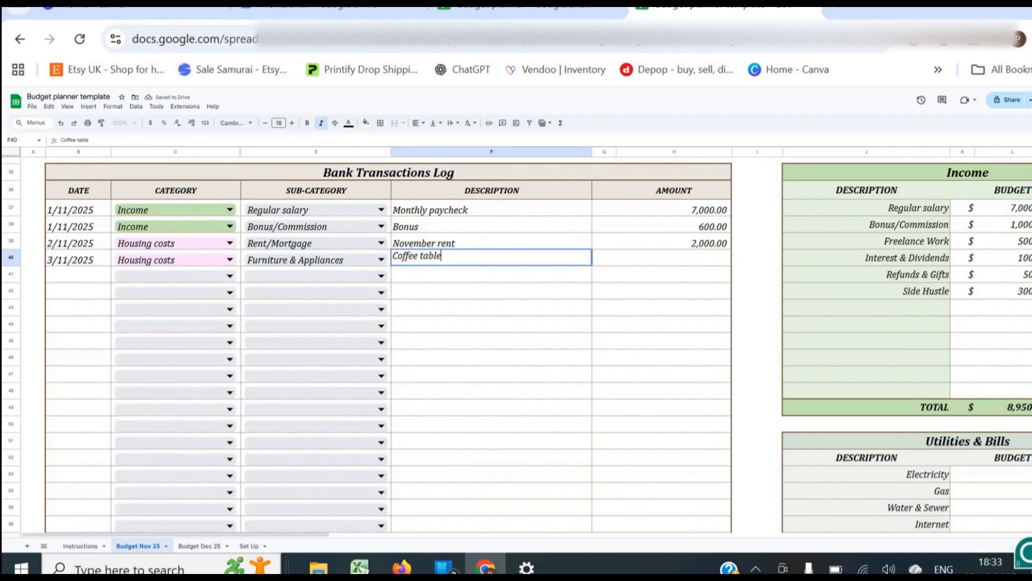
key(Tab)
text(150)
key(Tab)
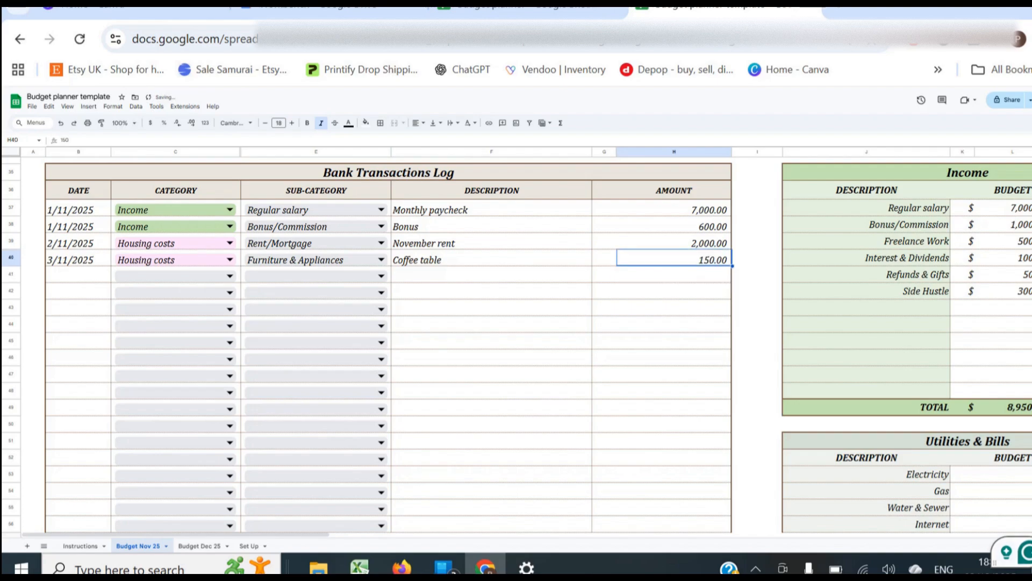
Step: Examine the Actual columns of the Income and Housing costs tables against the logged transactions
key(Right)
key(Right)
key(Right)
key(Right)
key(Right)
key(Right)
key(Right)
key(Left)
key(Left)
key(Left)
key(Down)
key(Right)
key(Up)
key(Up)
key(Up)
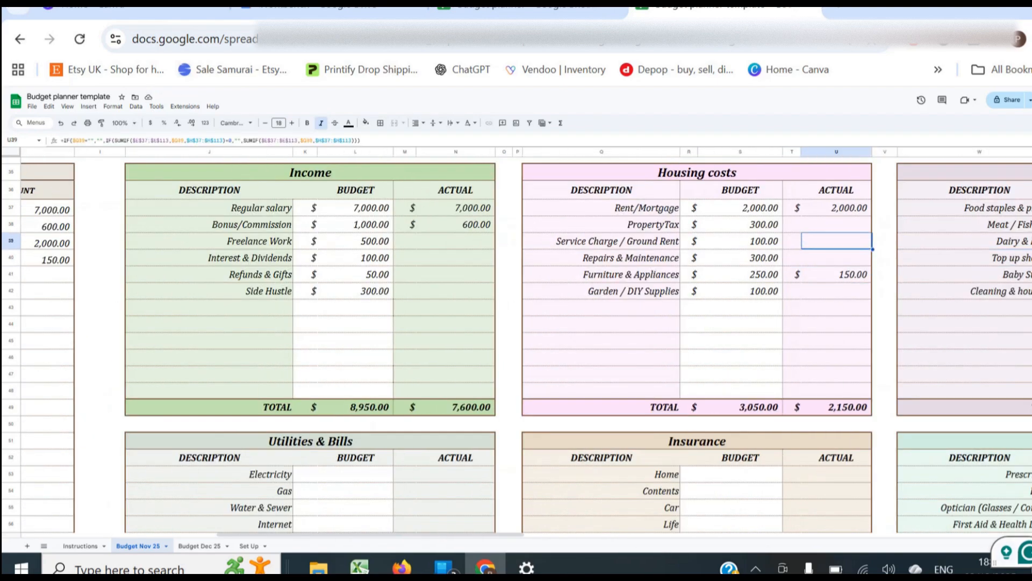
scroll(516, 344, up, 10)
scroll(24, 160, down, 10)
Step: Add a transaction dated 3/11/2025 below the coffee table entry, with category Groceries and sub-category Food staples & produce
drag(313, 534, 175, 535)
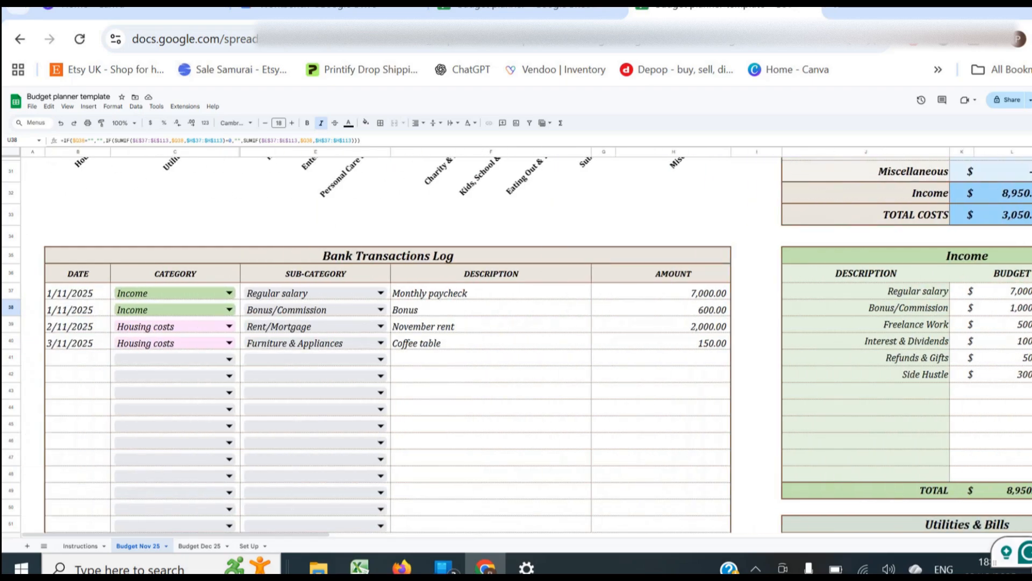
click(78, 358)
text(3/11/2025)
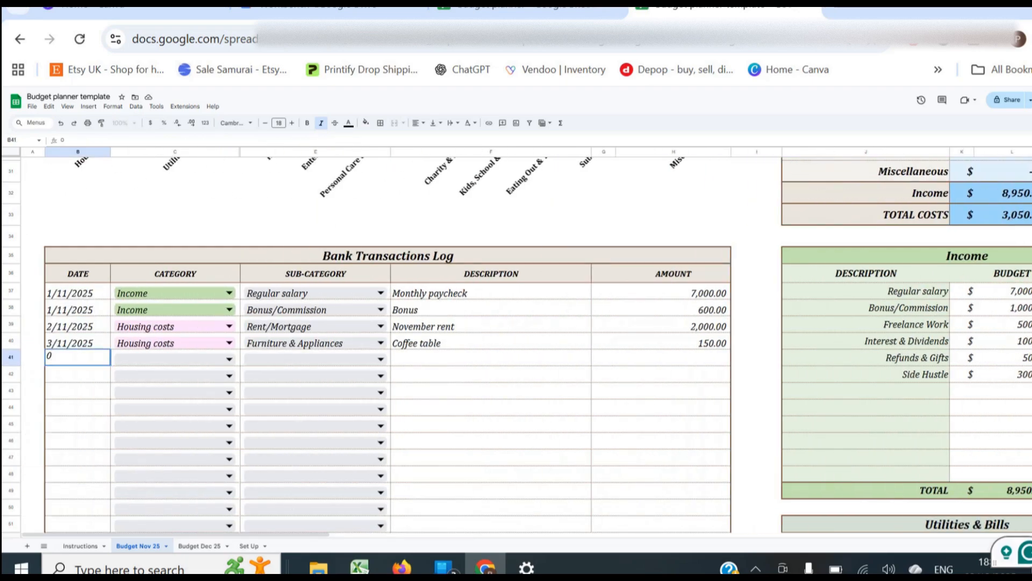
key(Tab)
scroll(229, 344, down, 3)
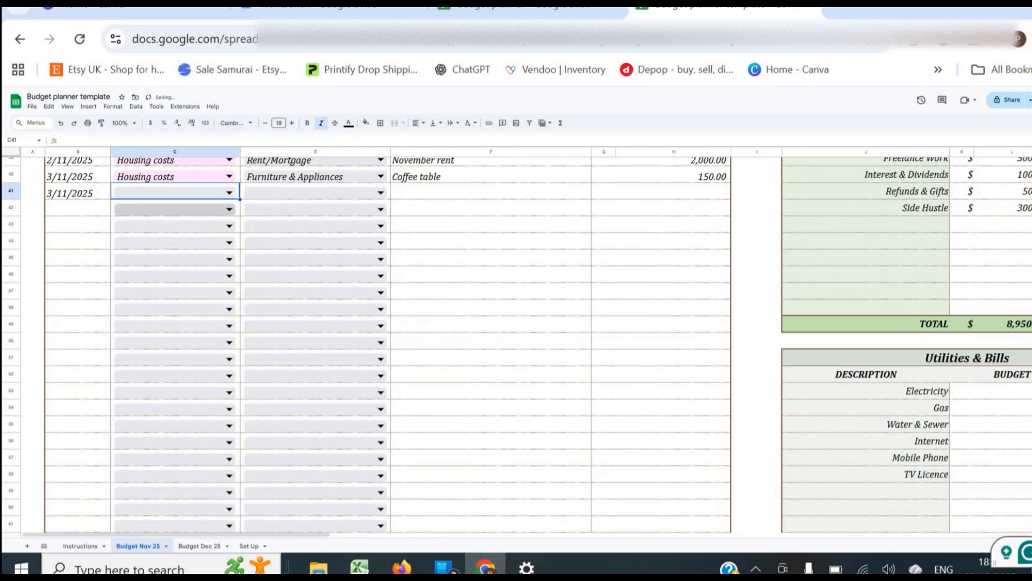
click(230, 193)
click(134, 232)
click(381, 193)
key(Return)
key(Tab)
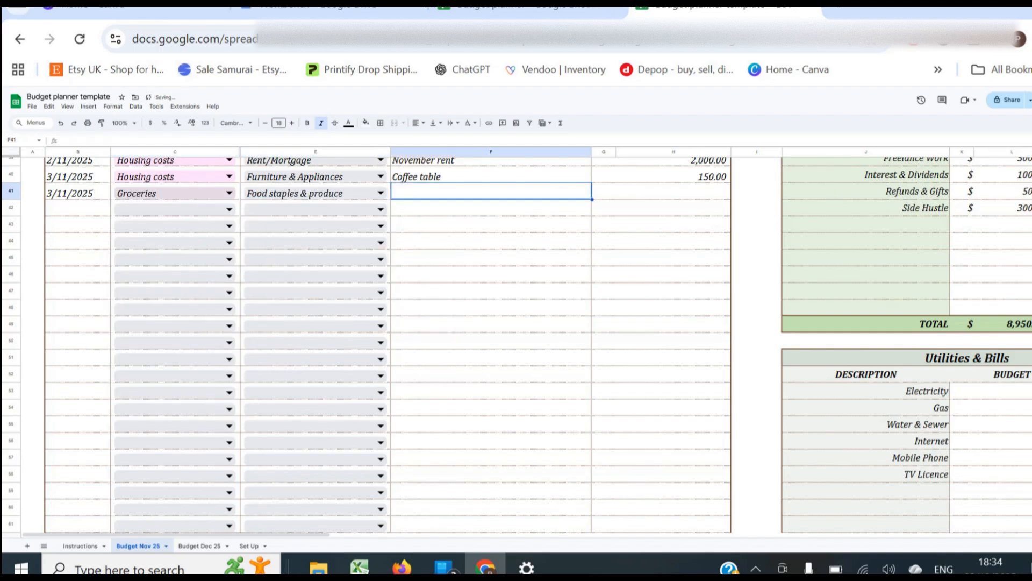
Step: Describe the Groceries transaction as "Weekly shopping" and set its amount to 350
text(Weekly shopping)
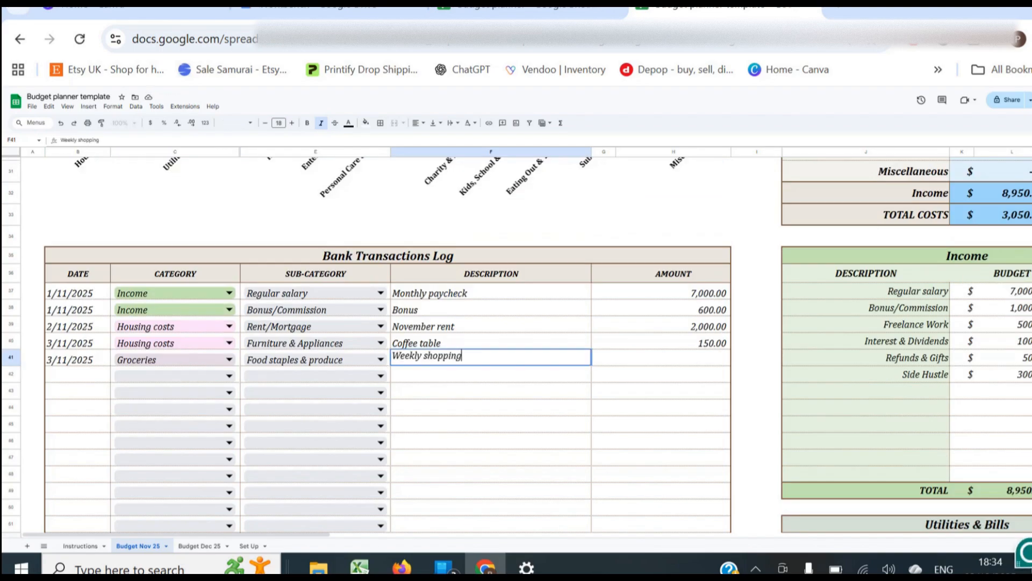
key(Right)
key(Right)
text(350)
key(Return)
key(Left)
key(Left)
key(Left)
key(Left)
key(Left)
key(Left)
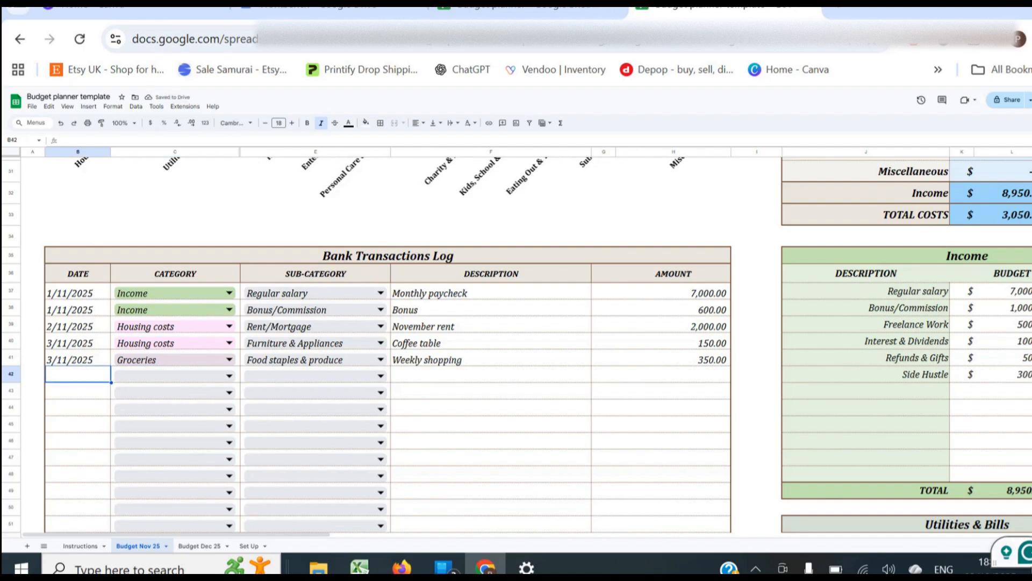
Step: Add a transaction dated 4/11/2025 with the category Utilities & Bills and the first sub-category offered for it
text(4/11/2025)
key(Tab)
click(229, 375)
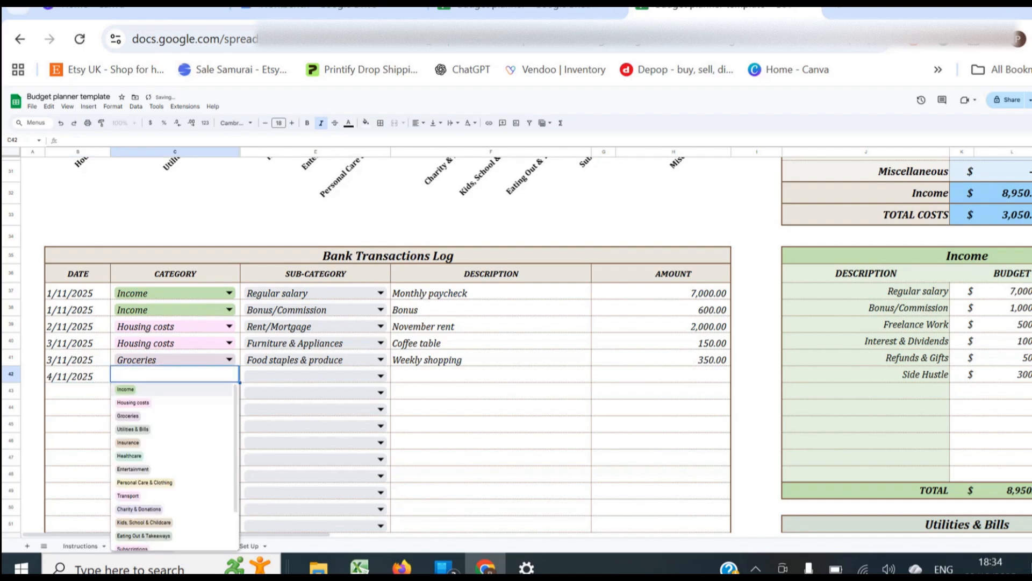
click(177, 429)
click(380, 376)
click(280, 389)
click(457, 375)
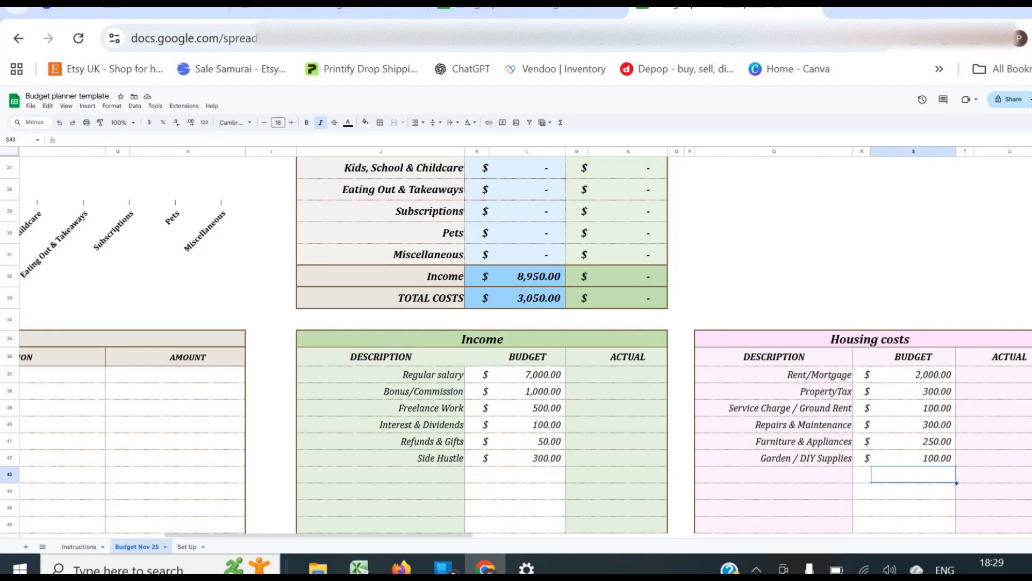
Step: Duplicate the Budget Nov 25 sheet and rename the copy "Budget Dec 25"
click(165, 546)
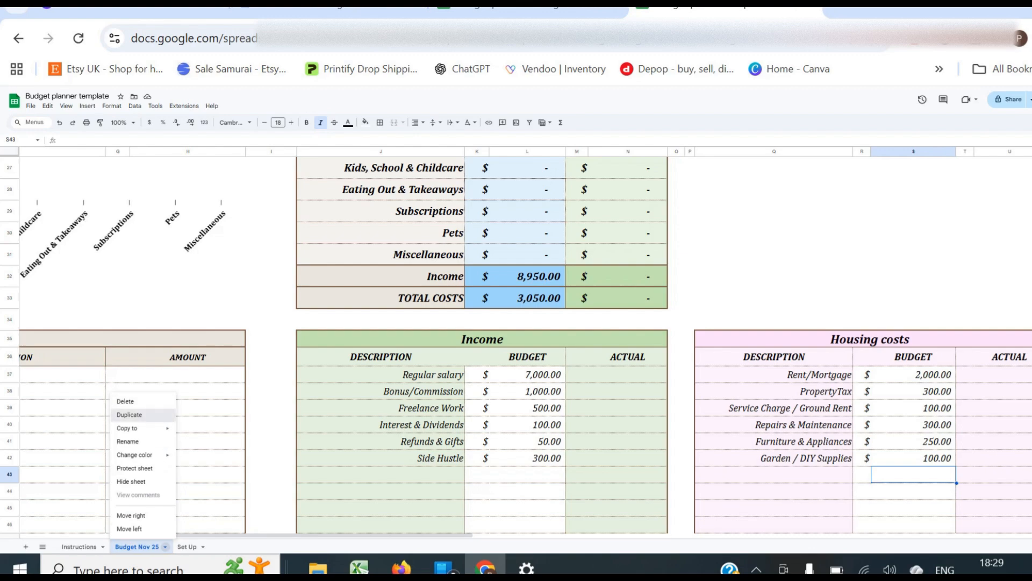
click(129, 415)
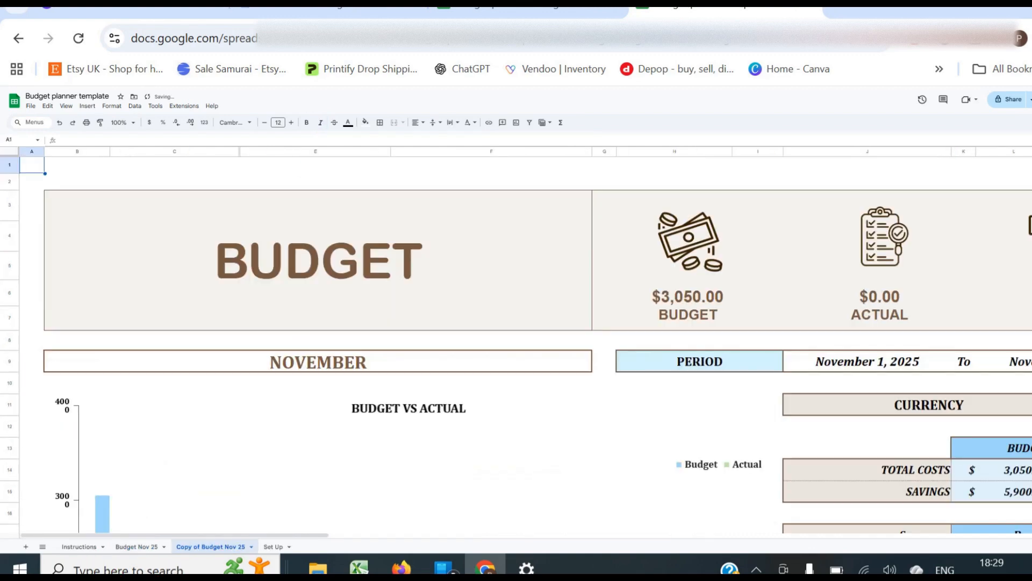
click(251, 546)
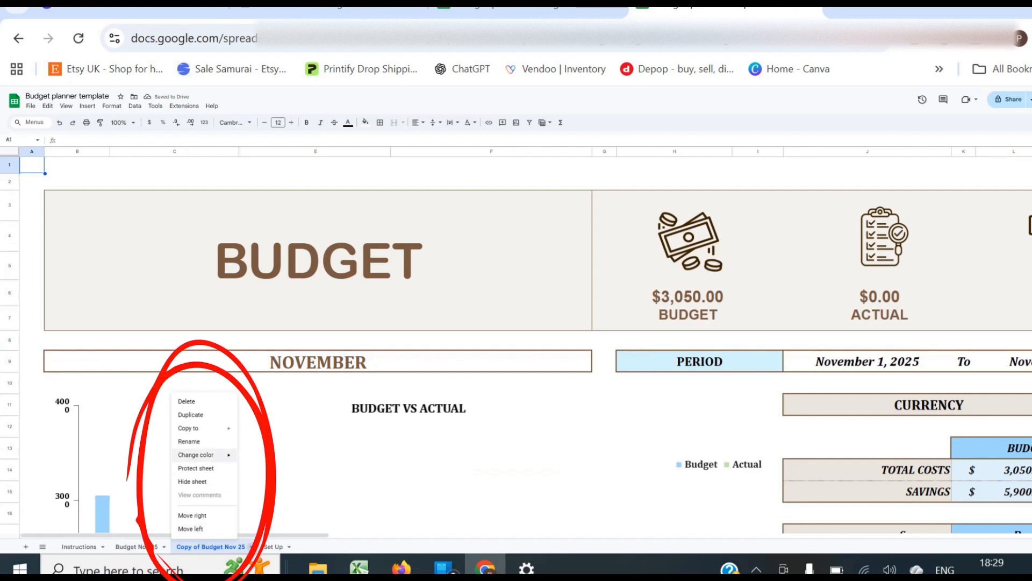
click(199, 441)
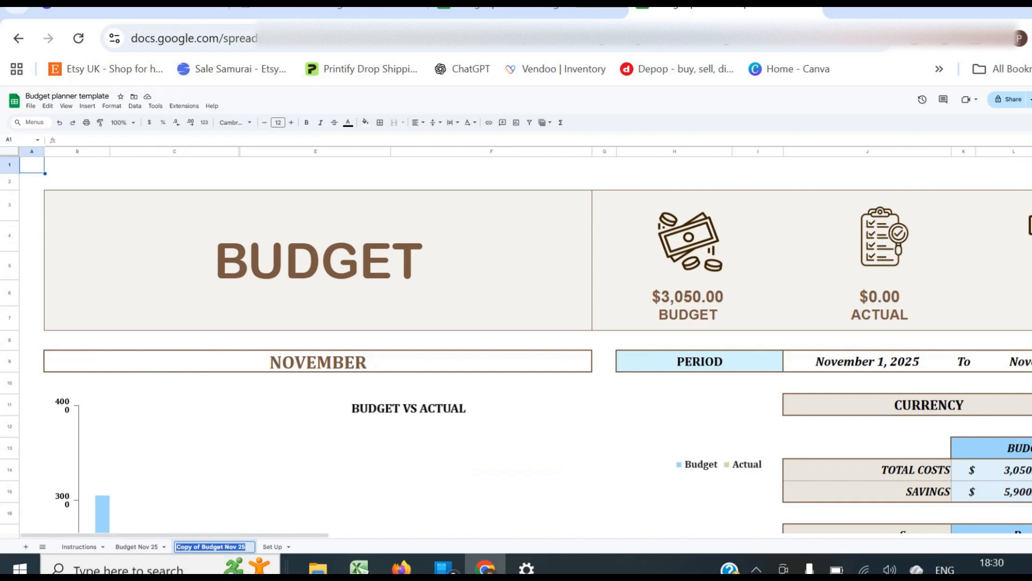
text(Ced)
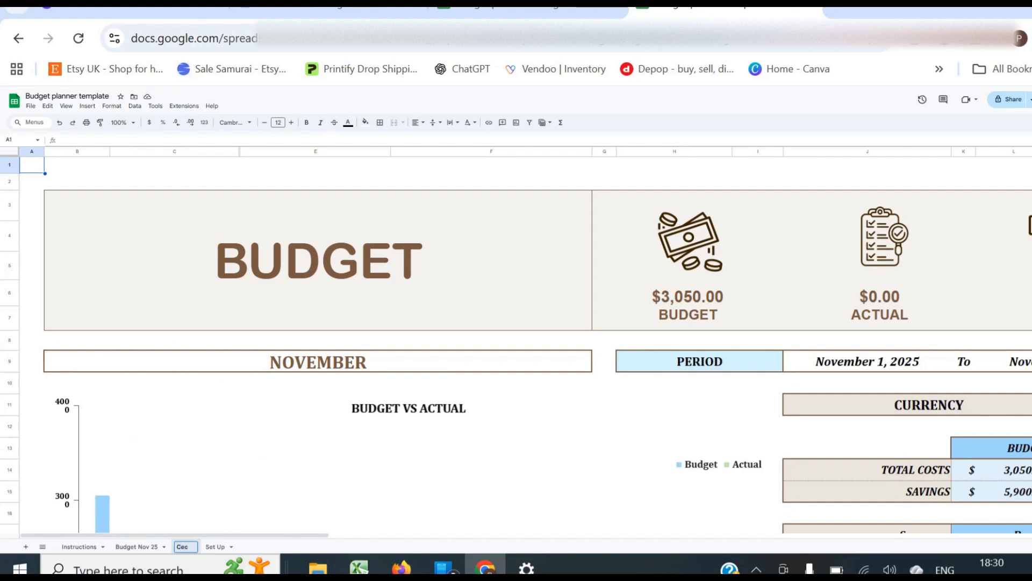
key(BackSpace)
key(BackSpace)
key(BackSpace)
text(Budget Dec 25)
key(Return)
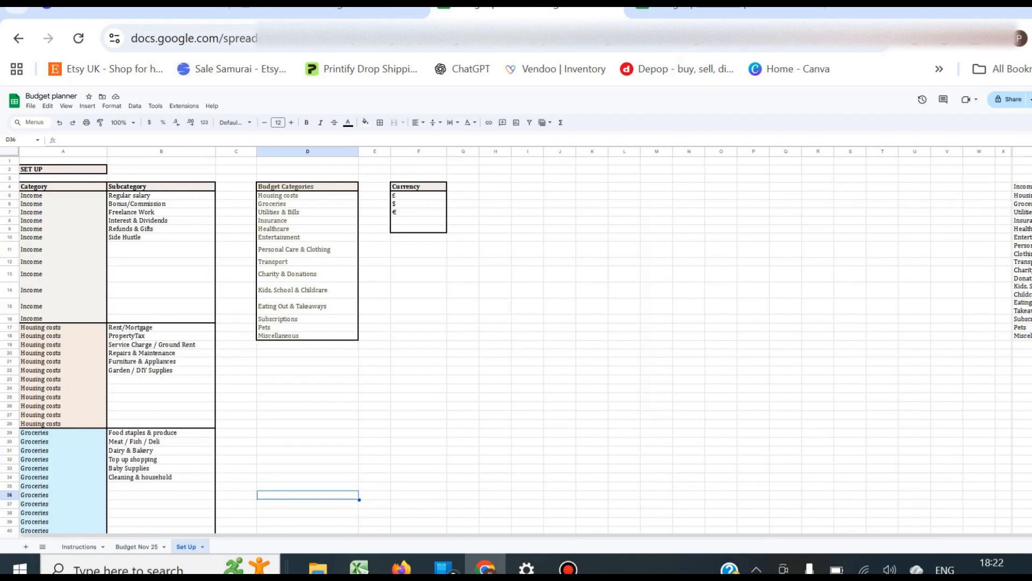
Step: Examine the Budget Categories list on the Set Up sheet of the Budget planner file, from Housing costs down to Pets
click(308, 432)
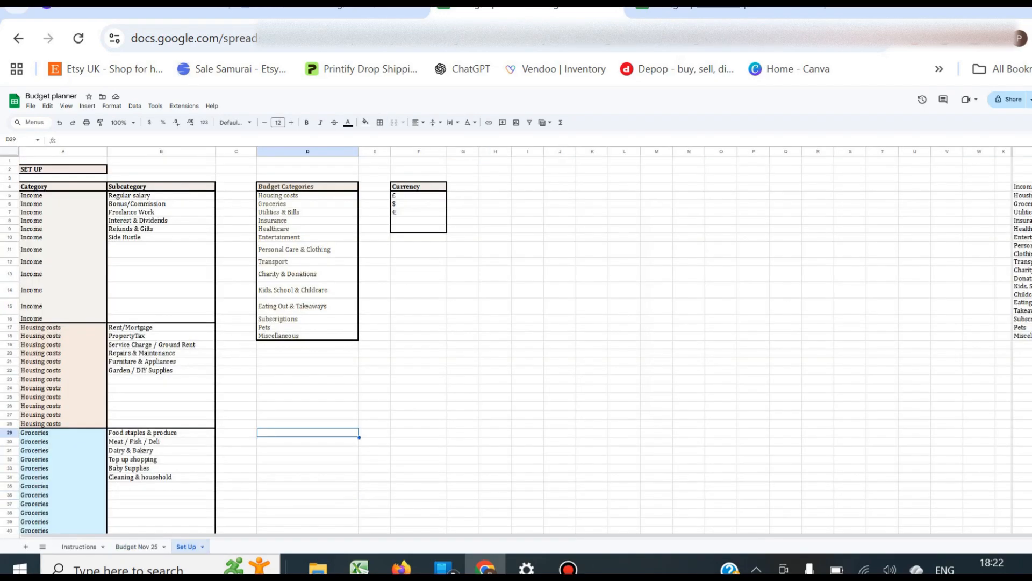
key(ctrl+plus)
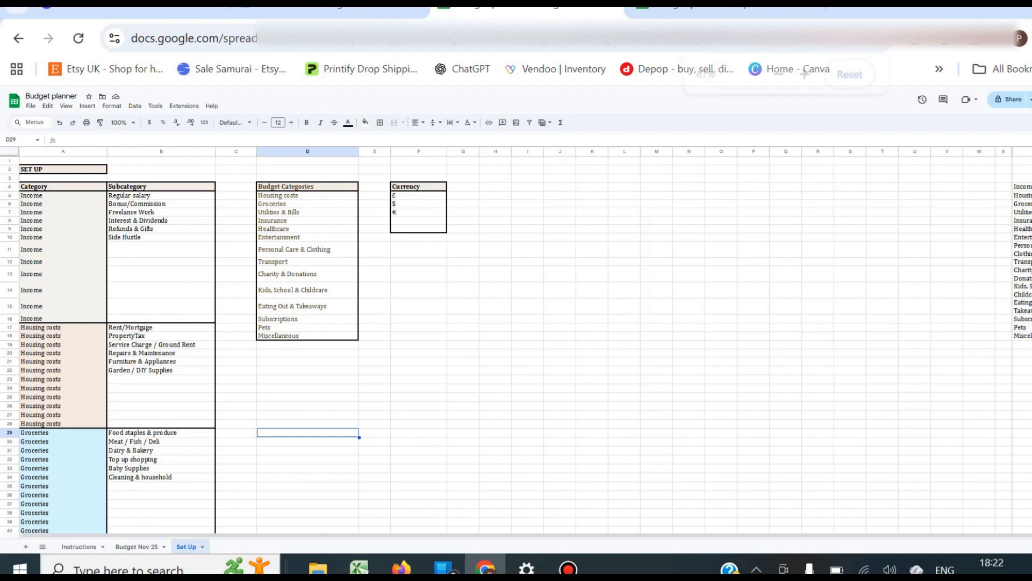
click(408, 230)
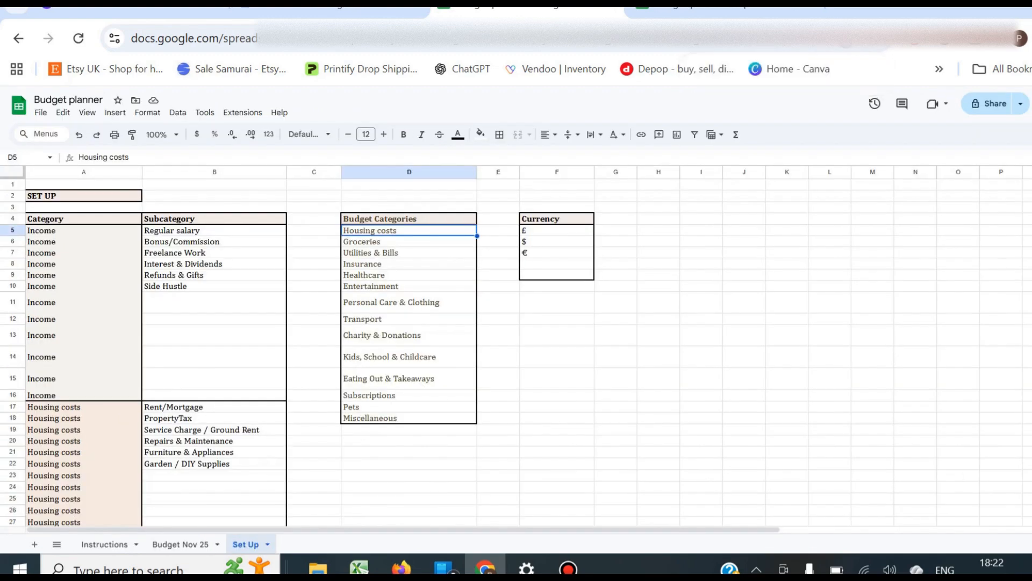
click(408, 264)
click(408, 230)
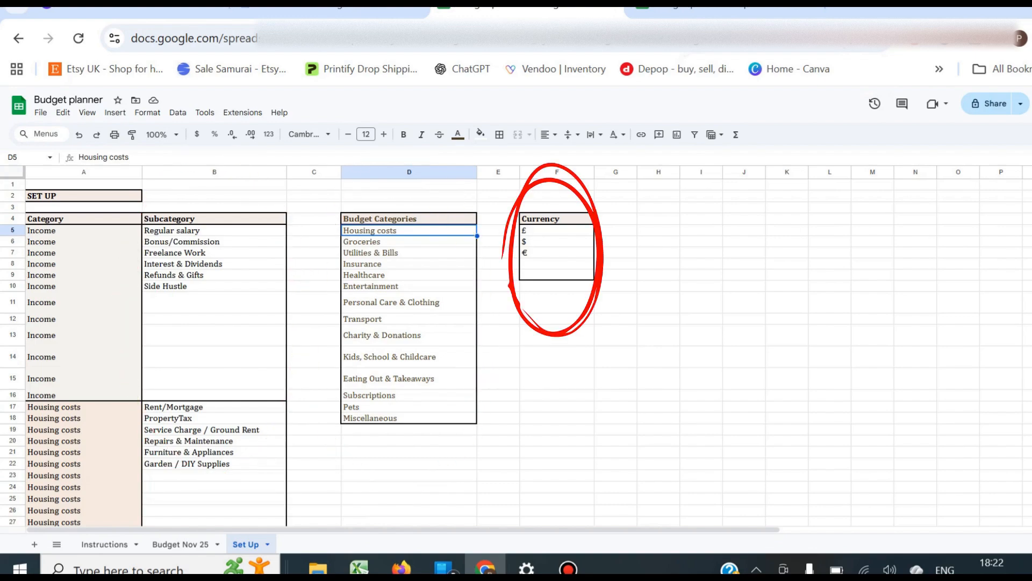
key(Down)
key(Down)
key(Down)
key(Down)
key(Down)
key(Down)
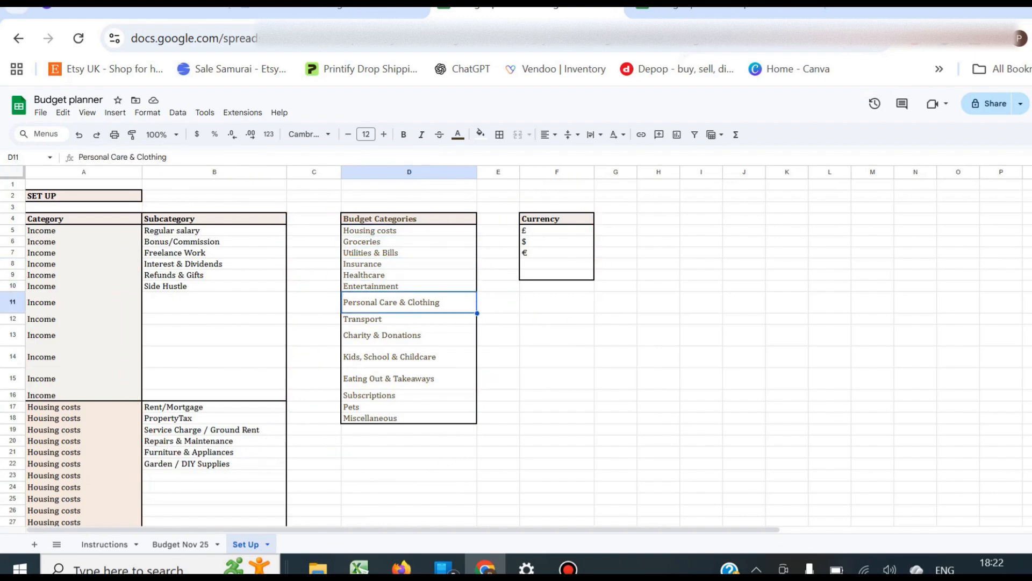
key(Down)
key(Down)
key(Down)
key(Down)
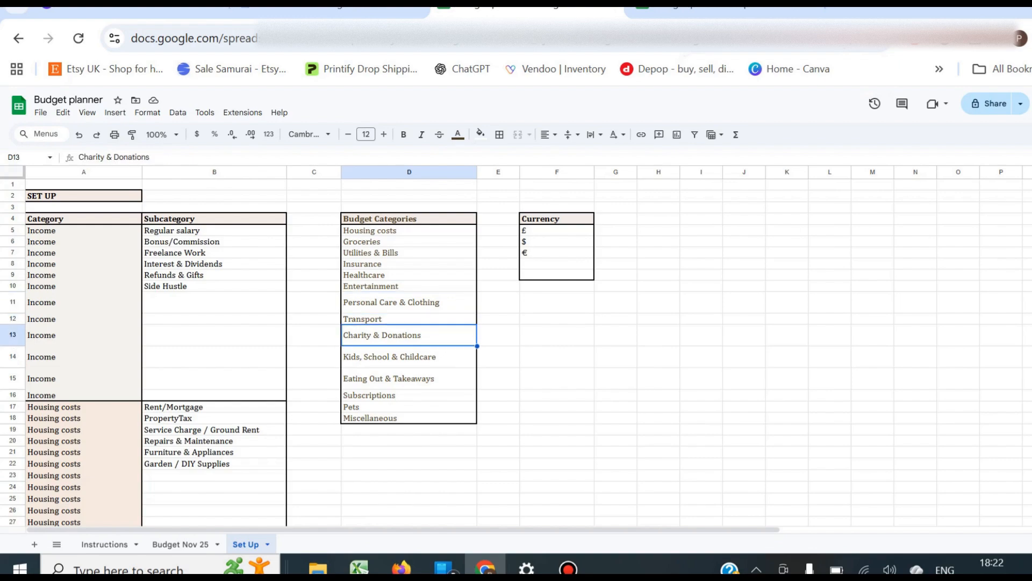
key(Down)
key(Down)
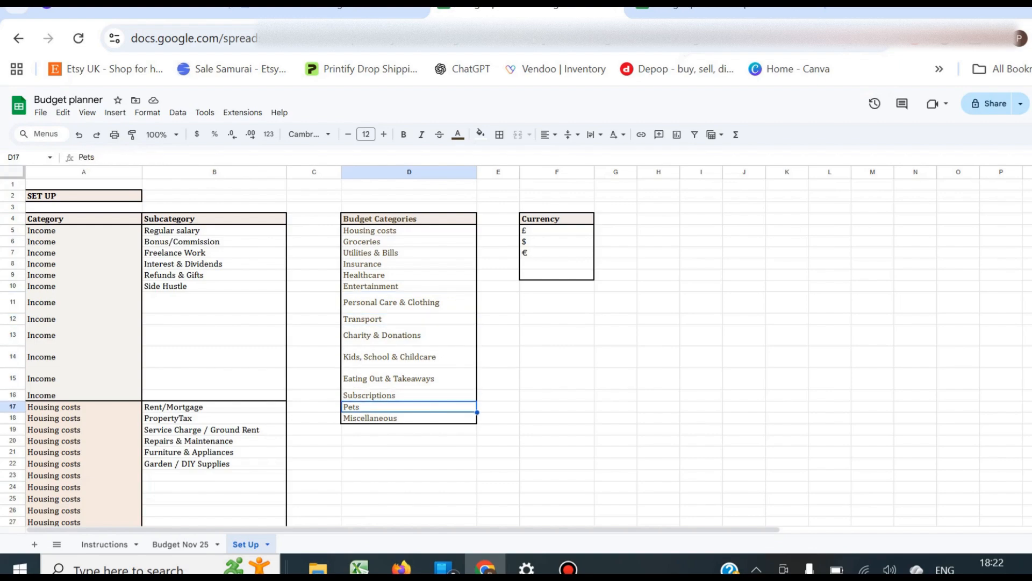
key(Right)
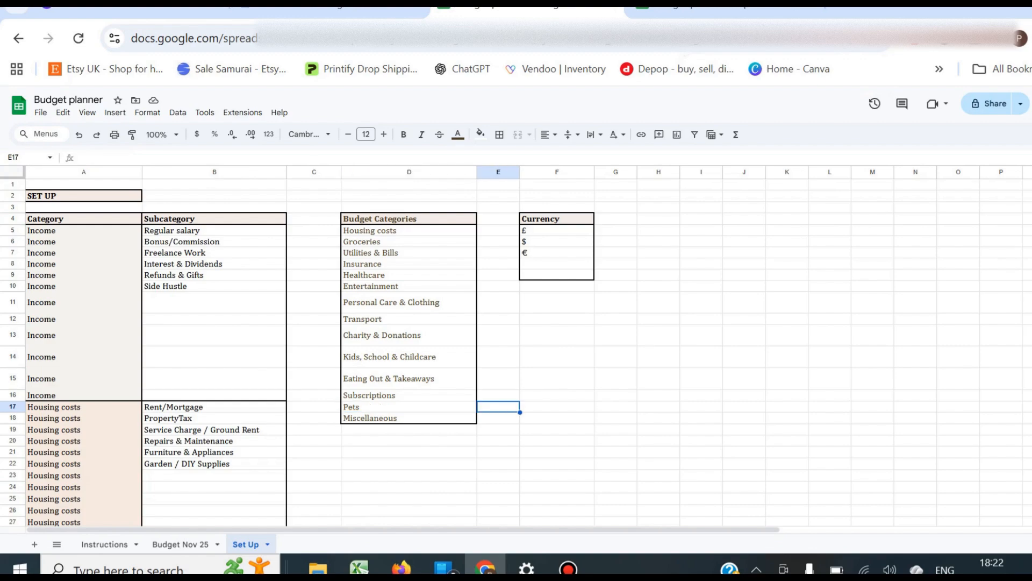
Step: Rename the Pets entry in the Budget Categories list to "Emergency"
key(Left)
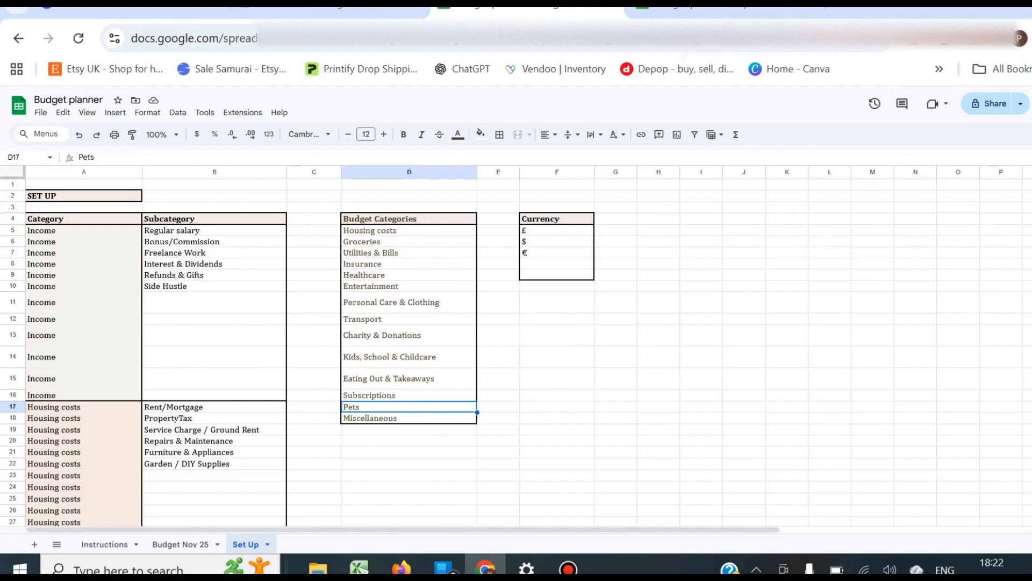
text(E)
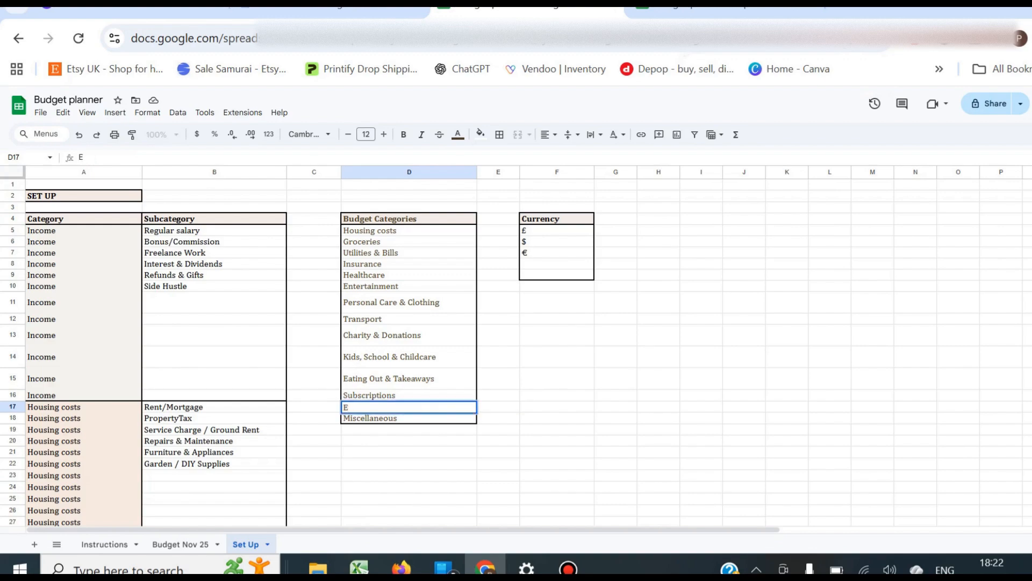
text(mergency)
key(Return)
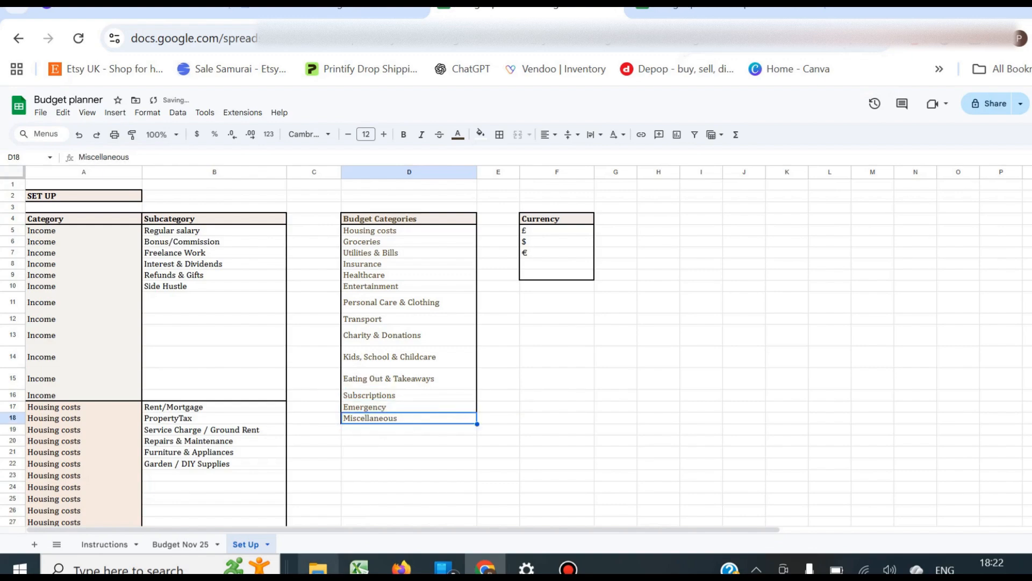
Step: Check the Budget Nov 25 sheet for the renamed Emergency category in the chart, the summary and the category tables
click(180, 544)
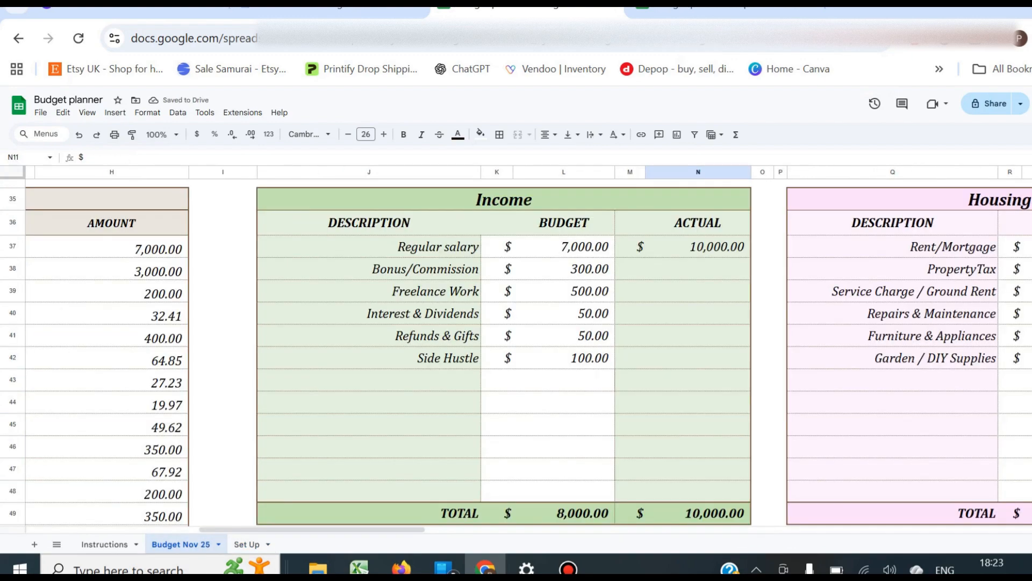
scroll(504, 350, up, 3)
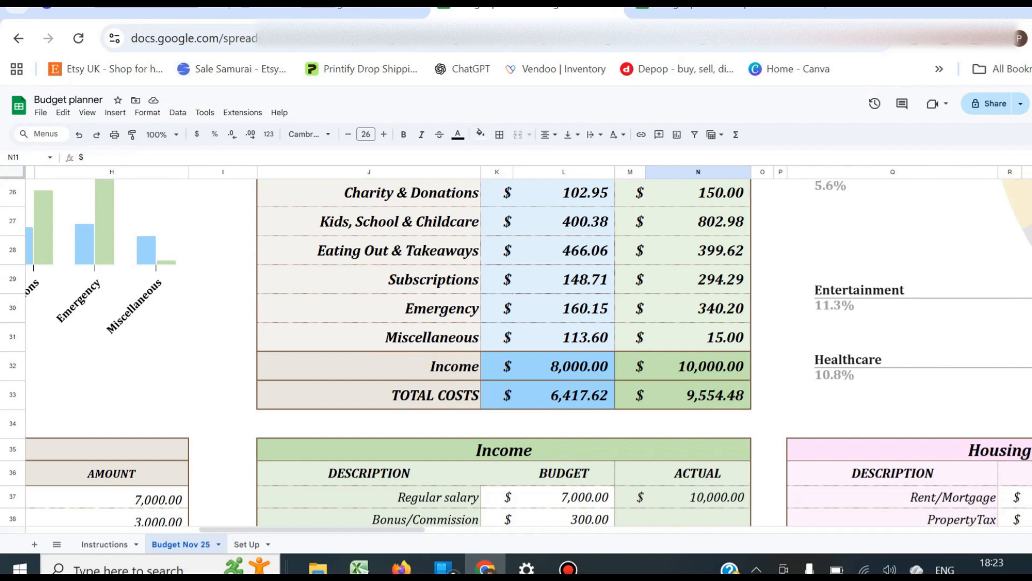
scroll(503, 350, down, 5)
scroll(503, 350, right, 15)
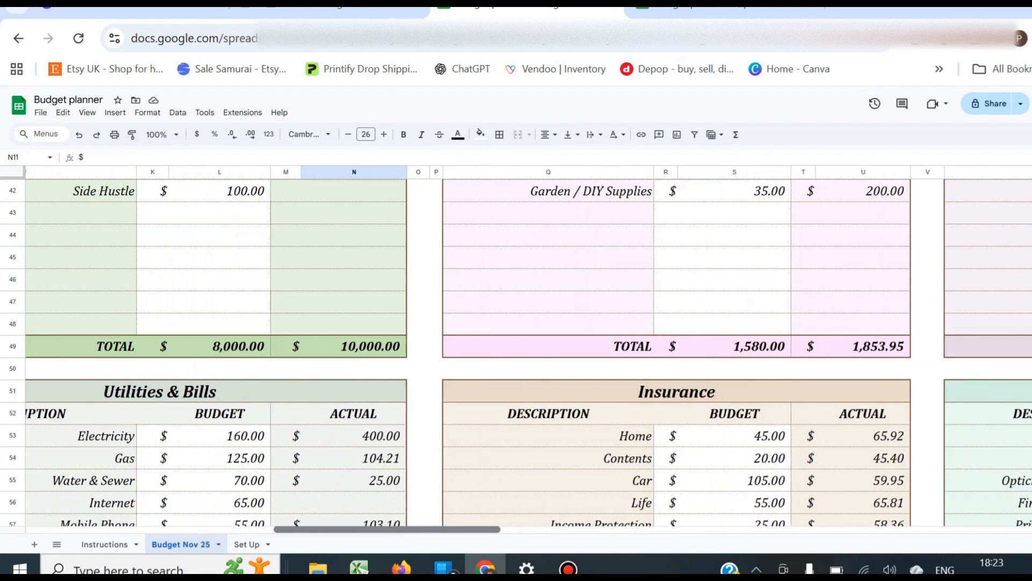
scroll(503, 349, down, 2)
scroll(503, 350, down, 5)
key(ctrl+minus)
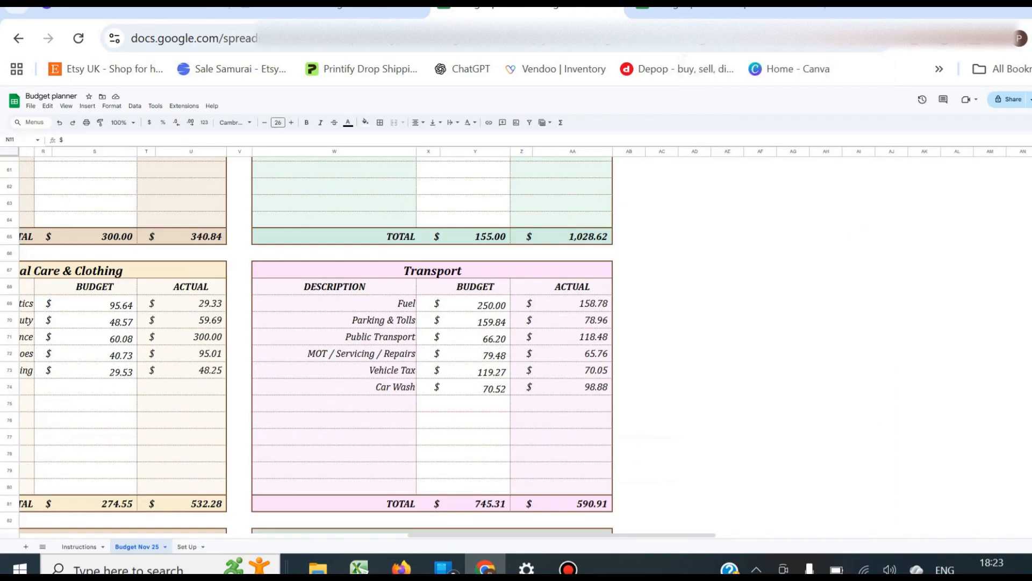
scroll(503, 349, left, 3)
scroll(503, 349, left, 2)
scroll(503, 350, down, 5)
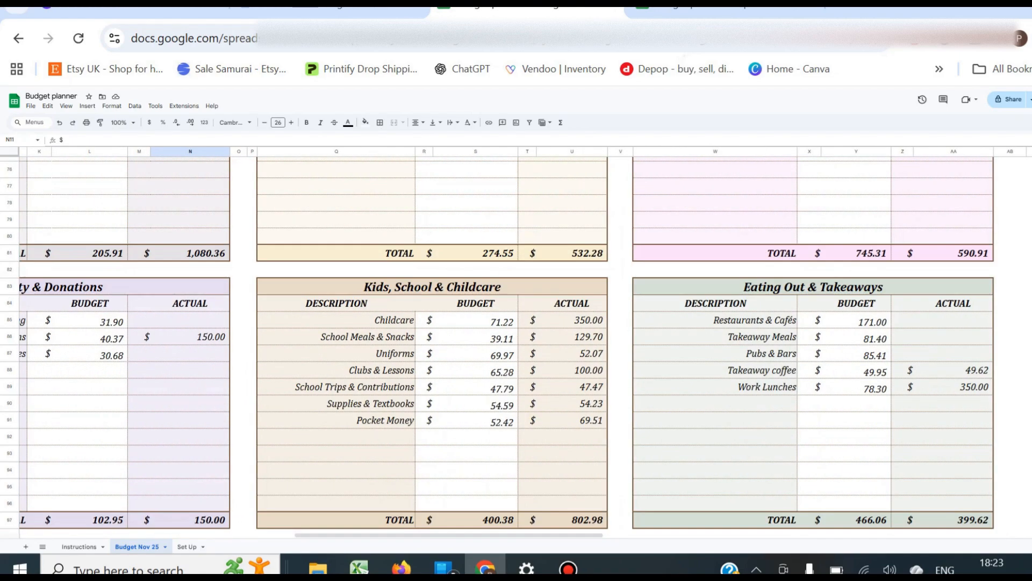
scroll(503, 350, down, 5)
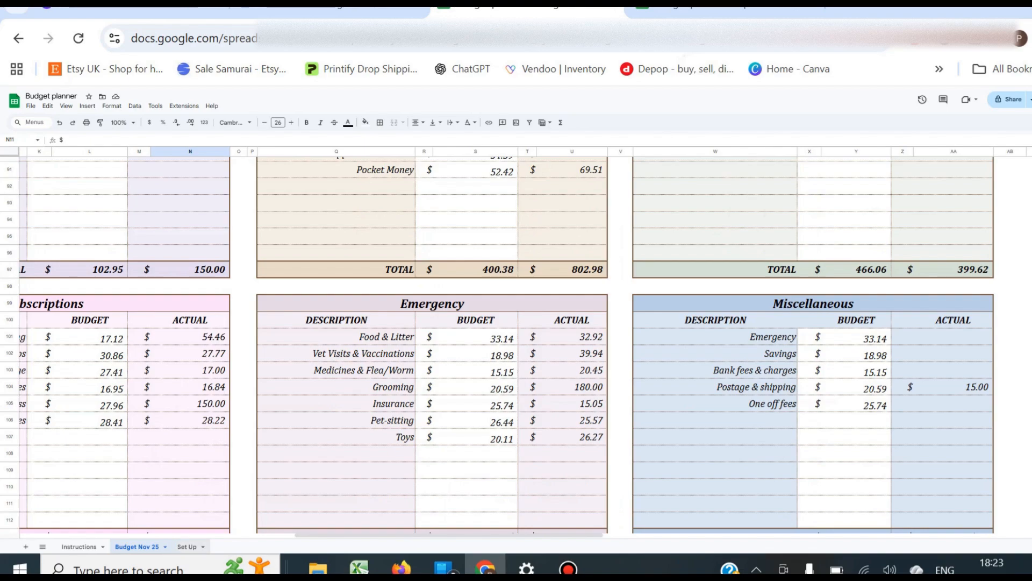
Step: Return to the Set Up sheet and examine the Budget Categories from Housing costs to Emergency, plus the Income subcategories
click(186, 546)
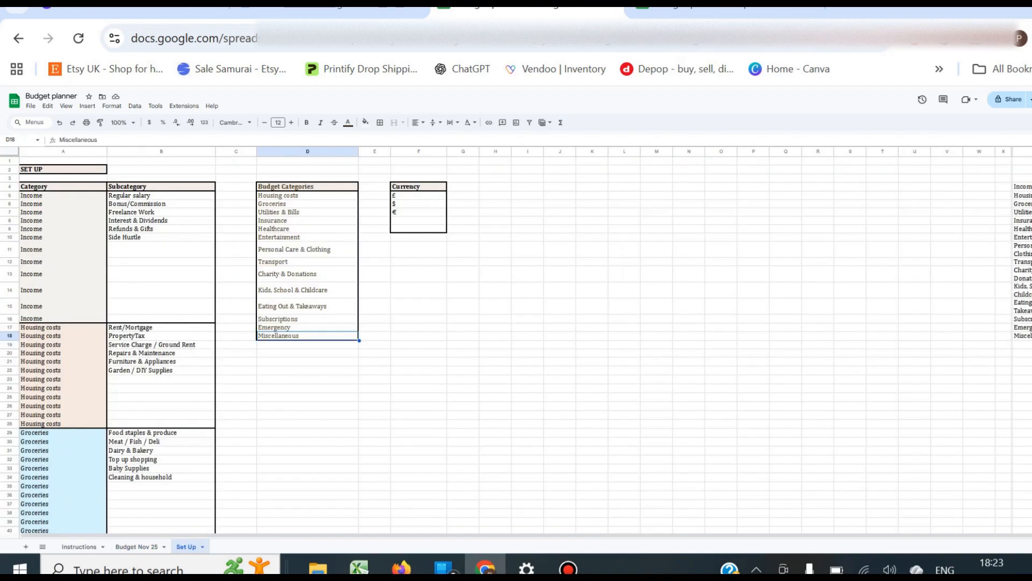
key(ctrl+plus)
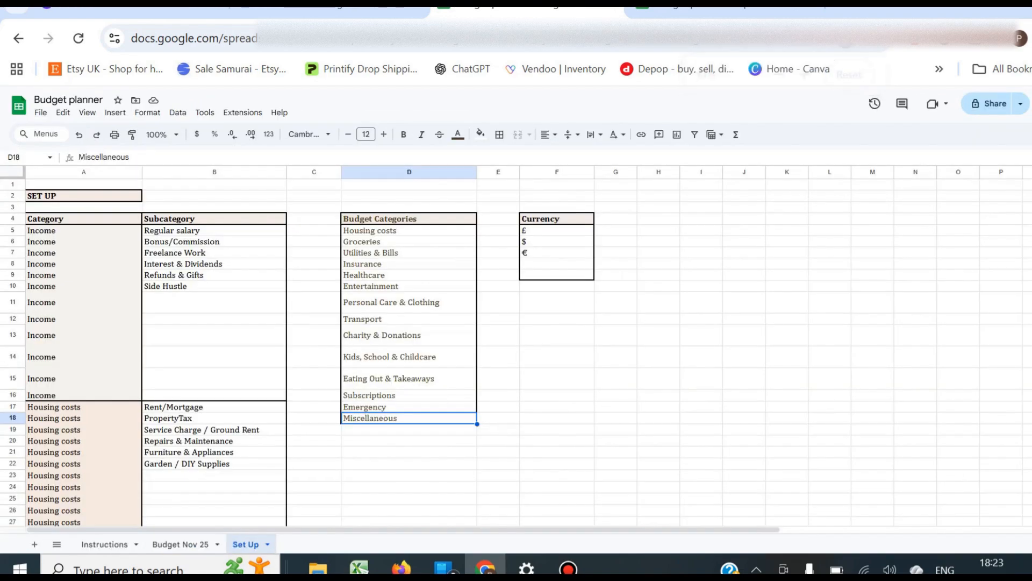
click(496, 380)
click(430, 395)
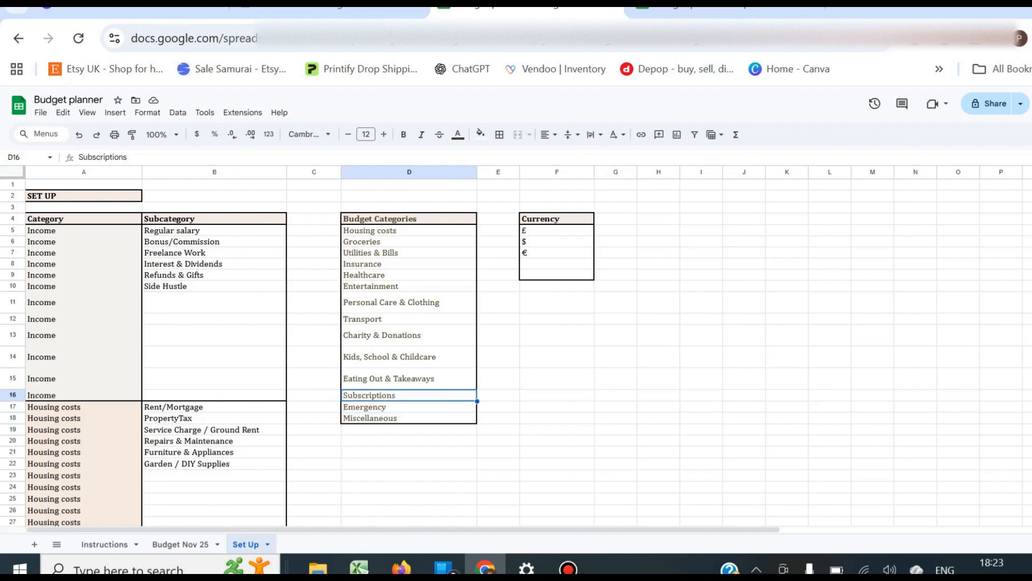
click(410, 230)
key(Down)
key(Down)
key(Down)
key(Down)
key(Down)
key(Down)
key(Down)
key(Down)
key(Down)
key(Down)
key(Down)
key(Down)
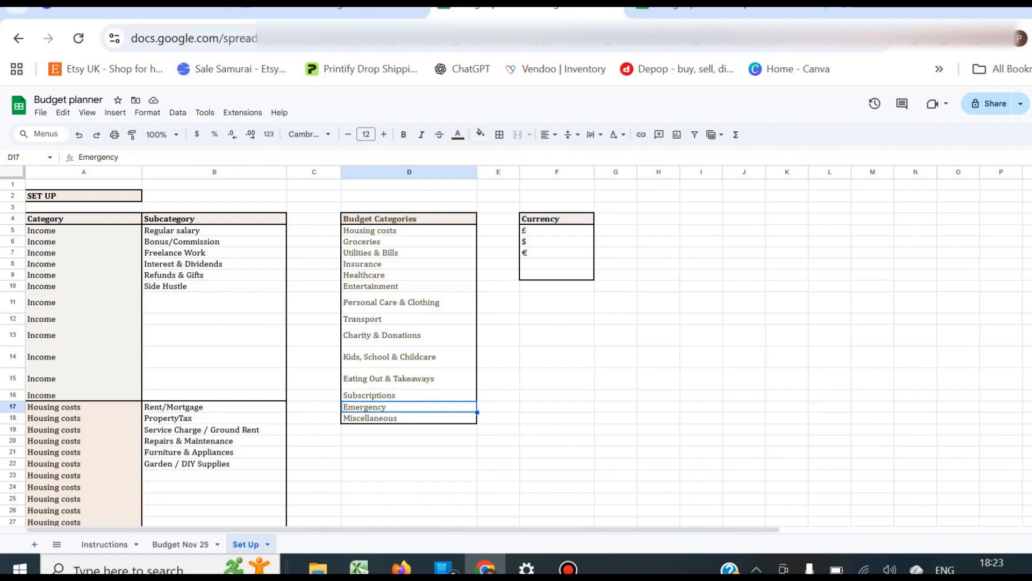
click(314, 286)
click(215, 231)
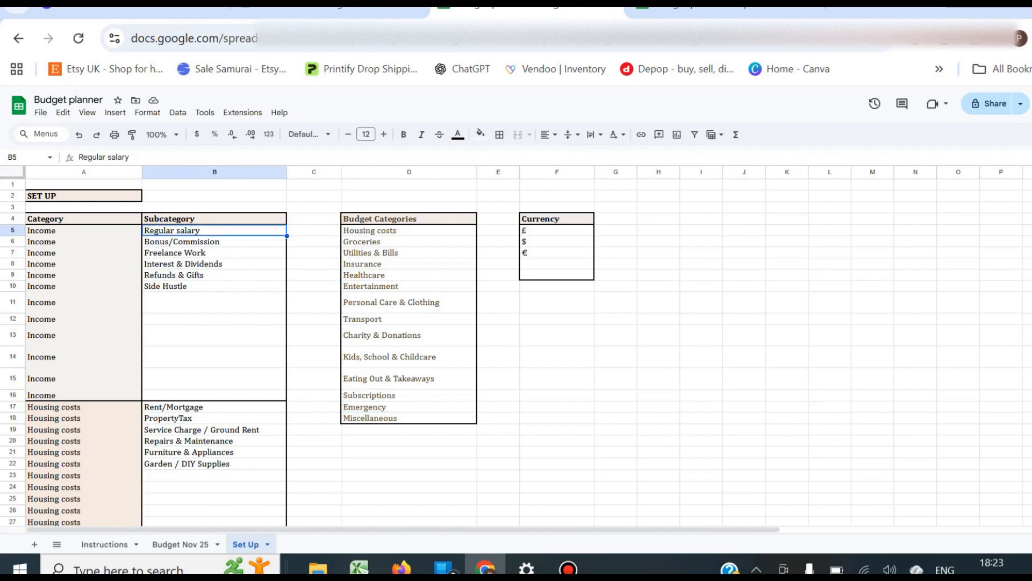
click(214, 319)
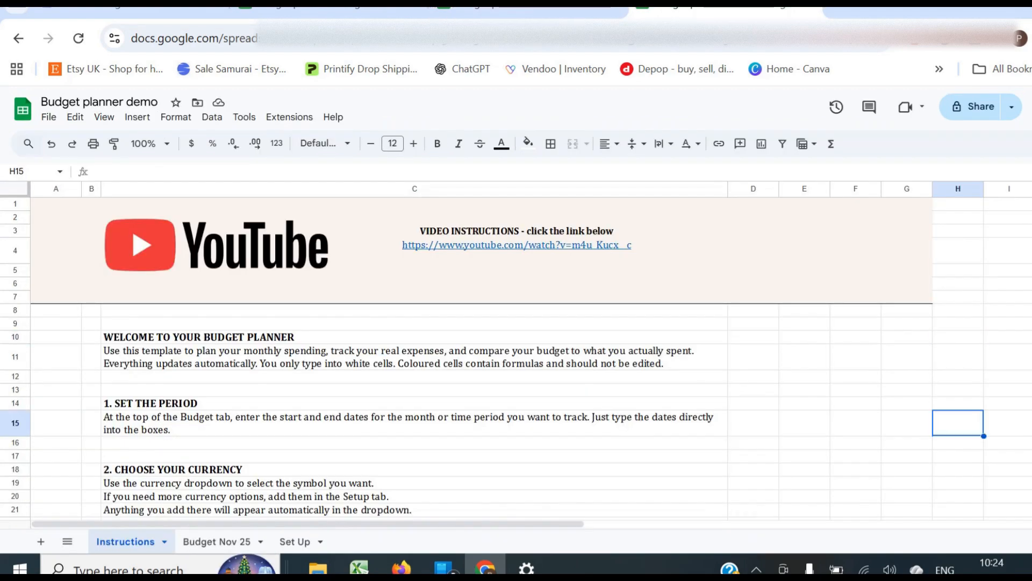
Step: Read through the Instructions sheet of the Budget planner demo file, from the welcome text down to General Notes
scroll(516, 355, down, 2)
scroll(516, 354, down, 12)
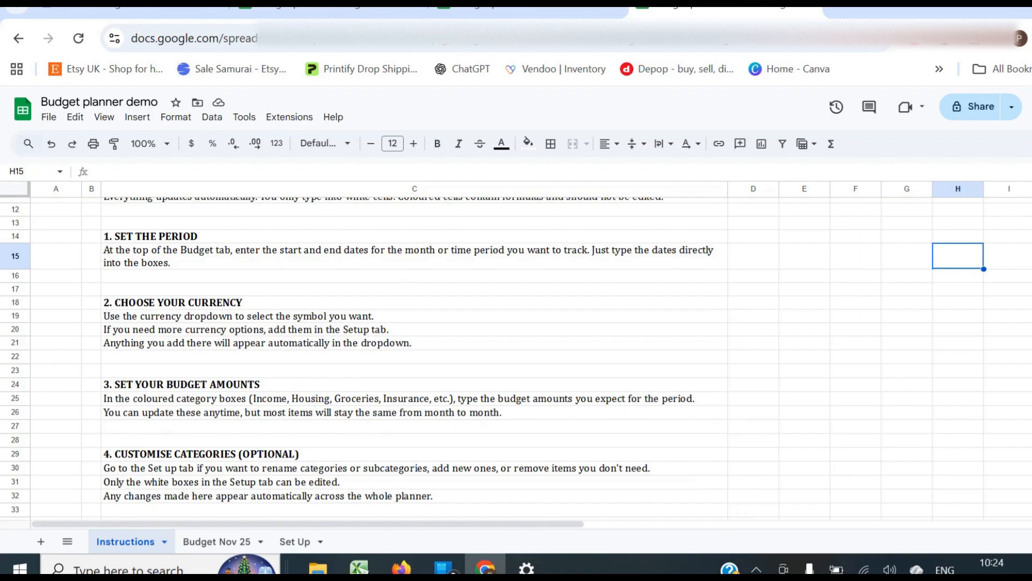
scroll(516, 355, down, 8)
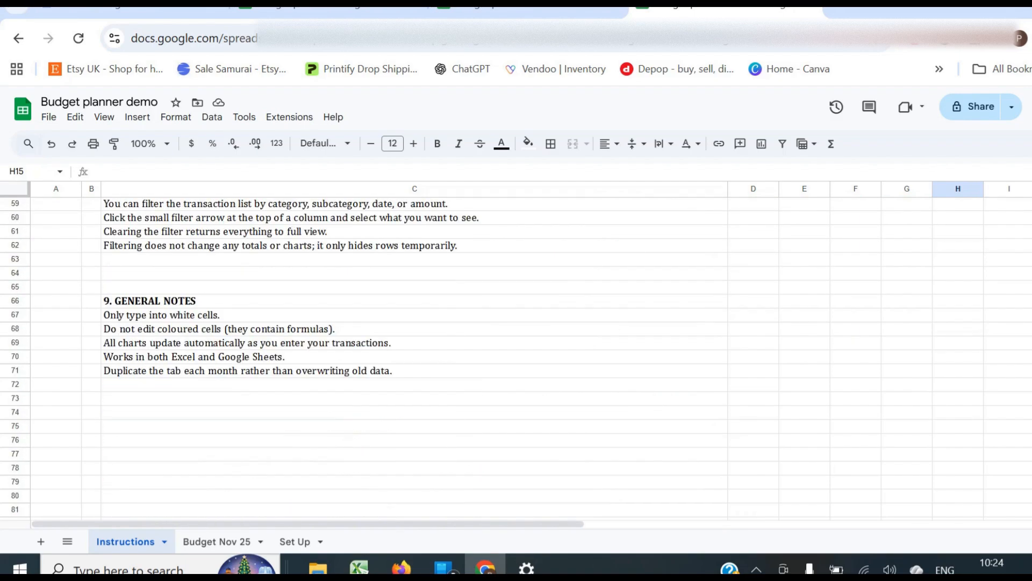
scroll(516, 355, up, 6)
scroll(516, 355, up, 15)
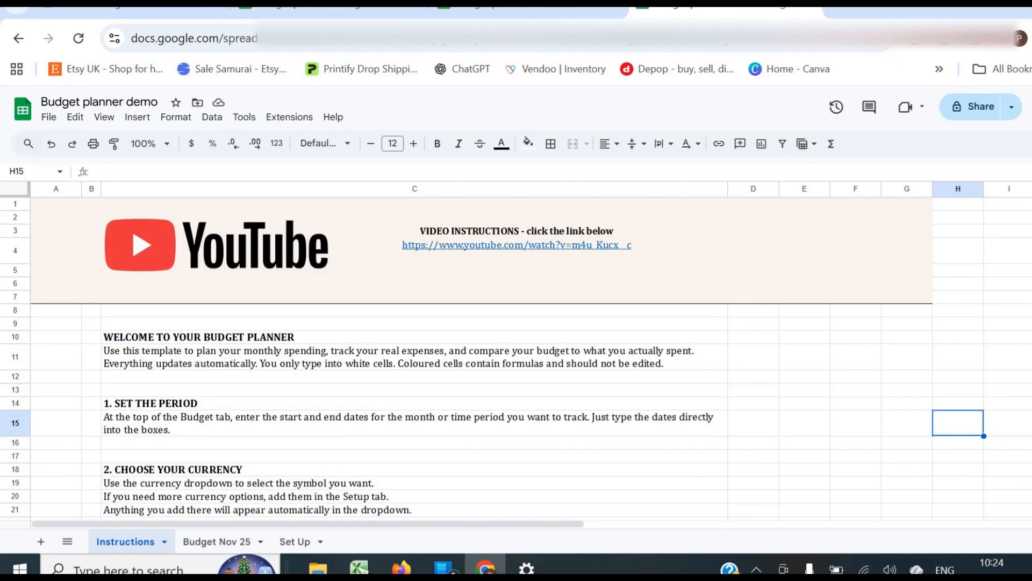
click(753, 390)
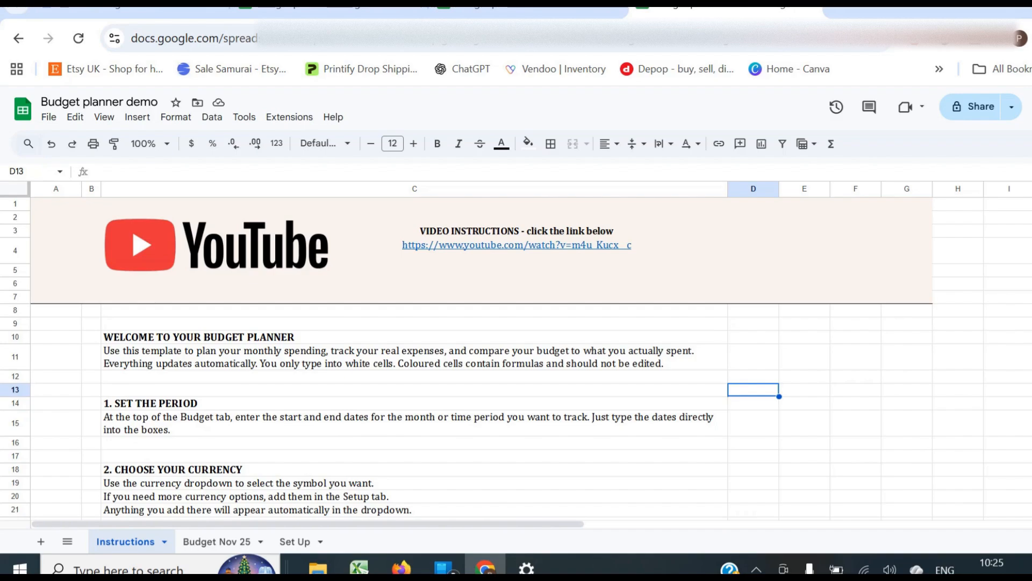
scroll(516, 355, down, 5)
scroll(516, 354, up, 5)
click(907, 356)
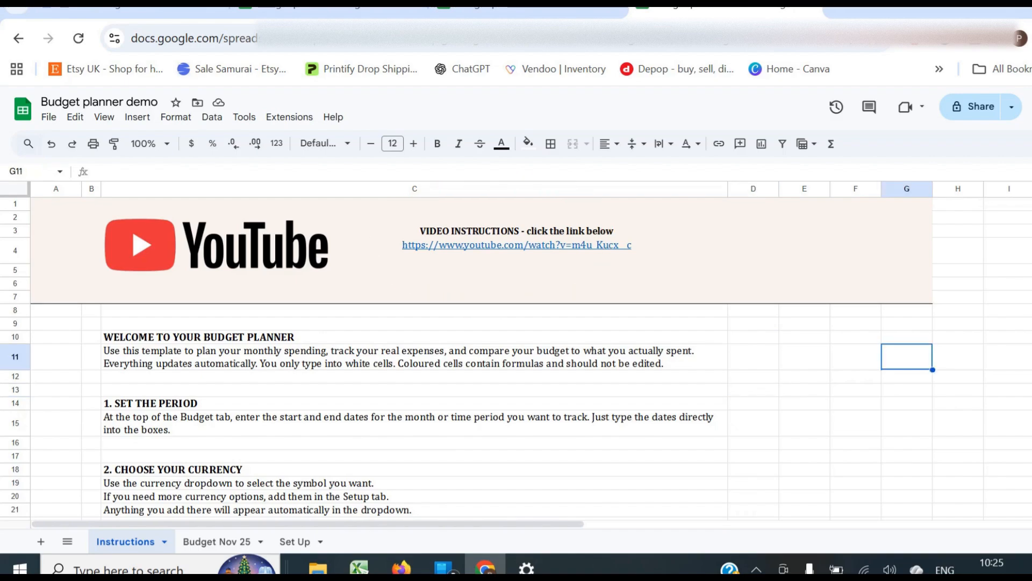
click(907, 323)
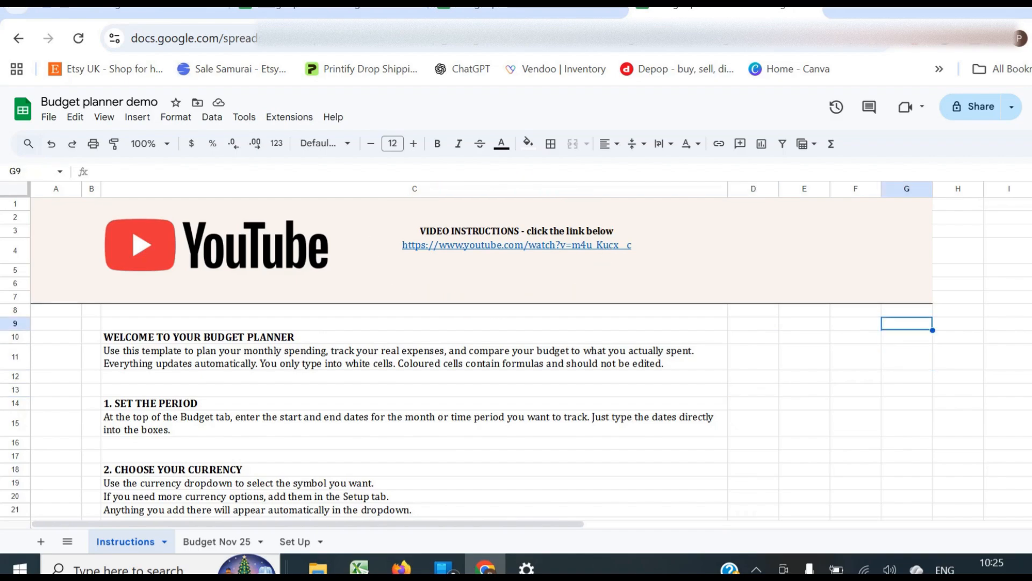
scroll(516, 355, down, 18)
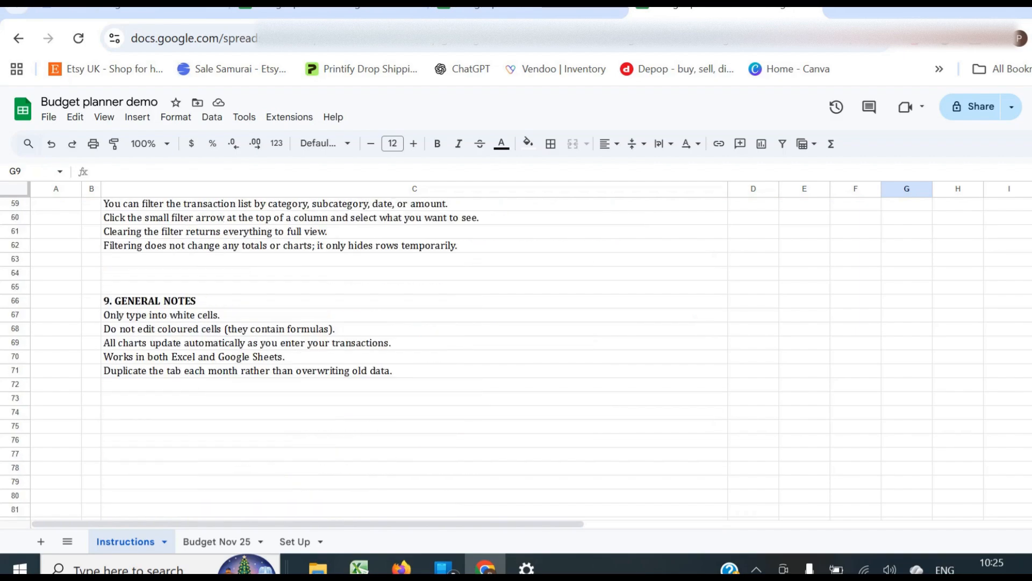
scroll(516, 355, up, 8)
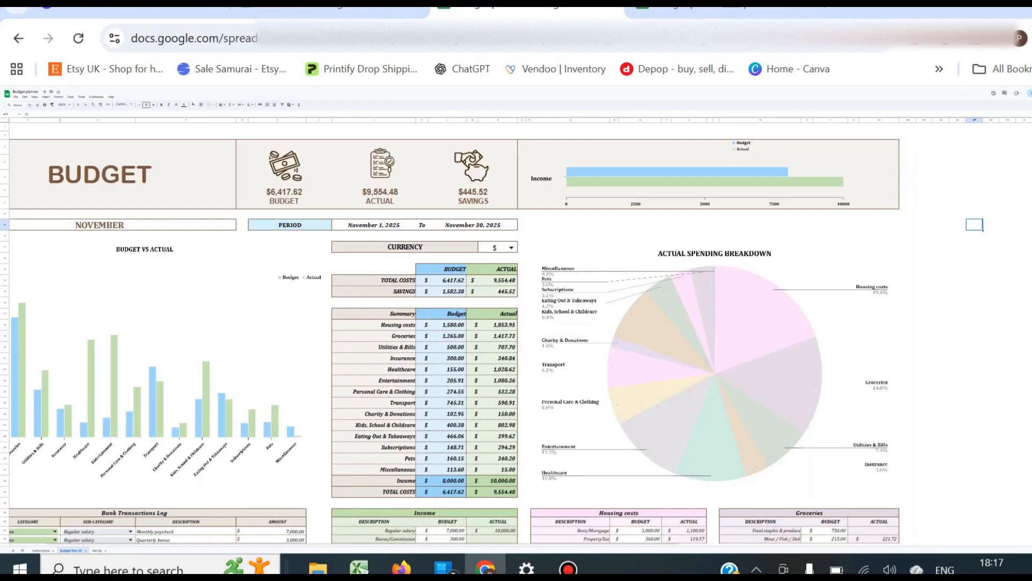